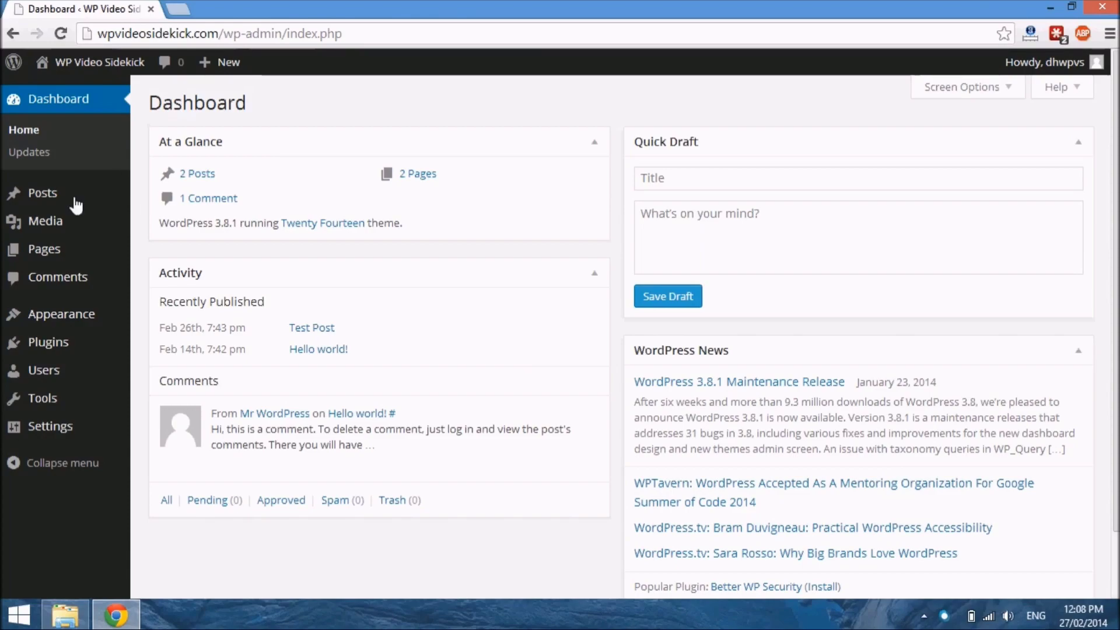
# Open the About Me page for editing and place the cursor at the start of the paragraph below the heading
pyautogui.moveTo(64, 225)
pyautogui.moveTo(65, 203)
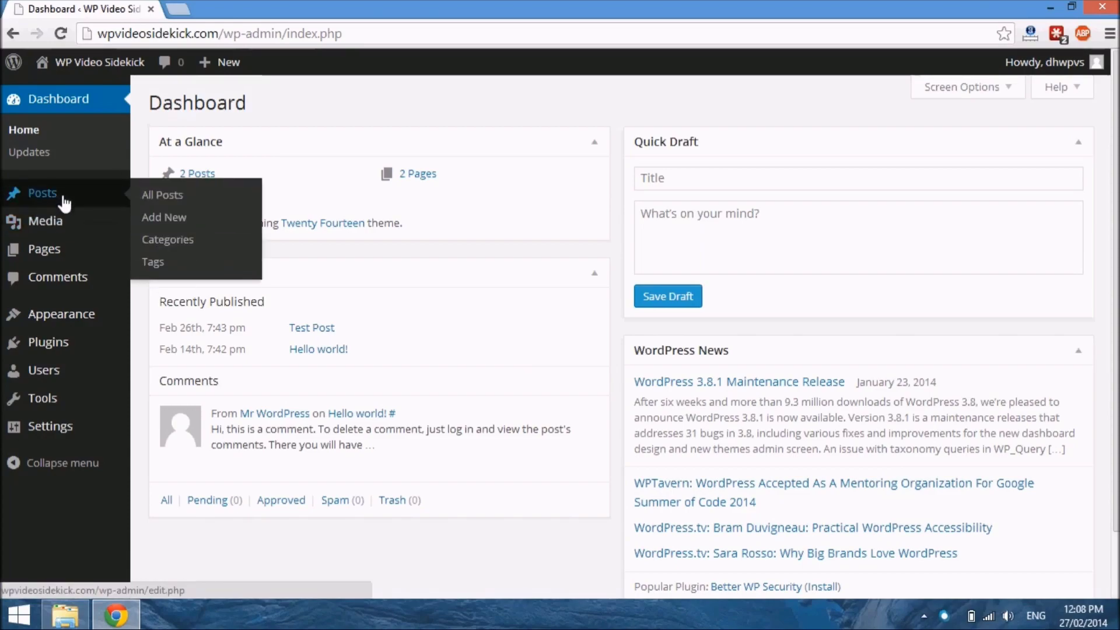
pyautogui.click(54, 249)
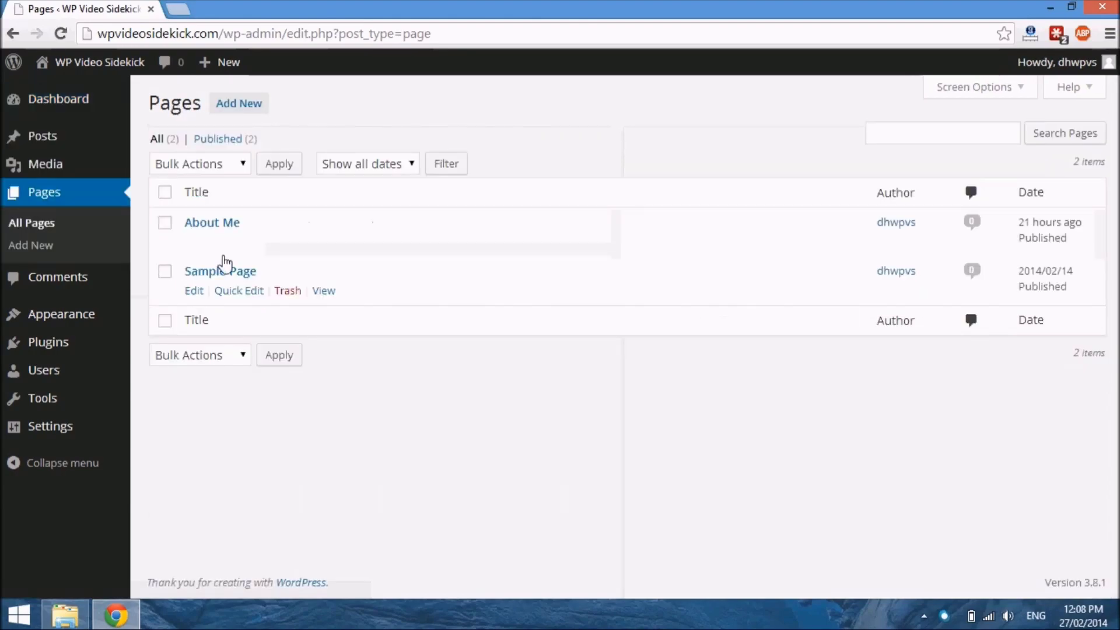
pyautogui.click(196, 247)
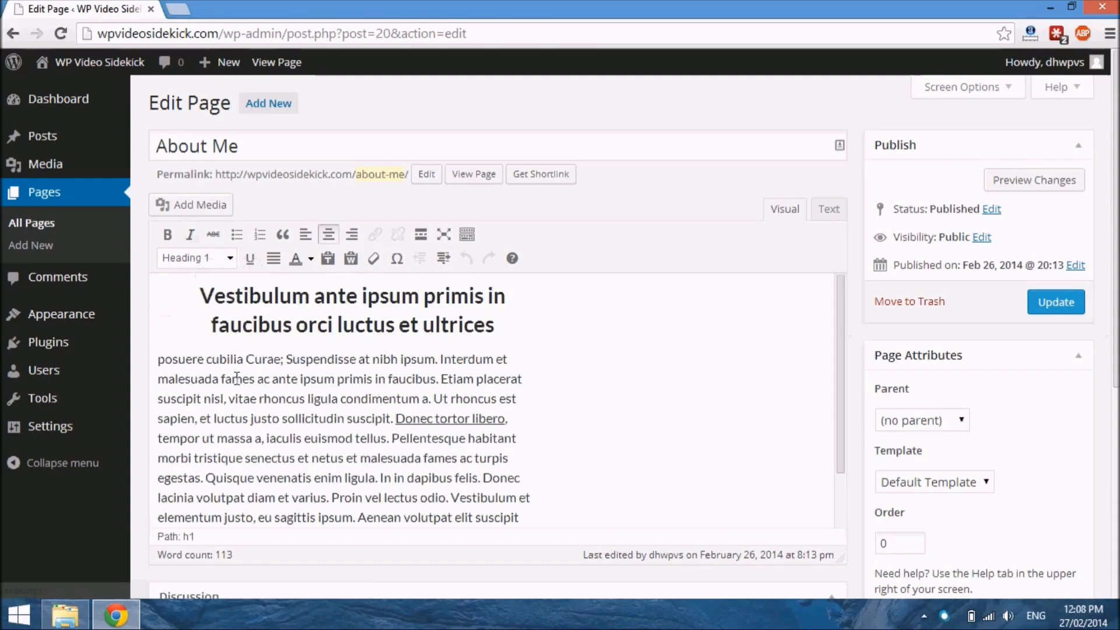
pyautogui.click(165, 367)
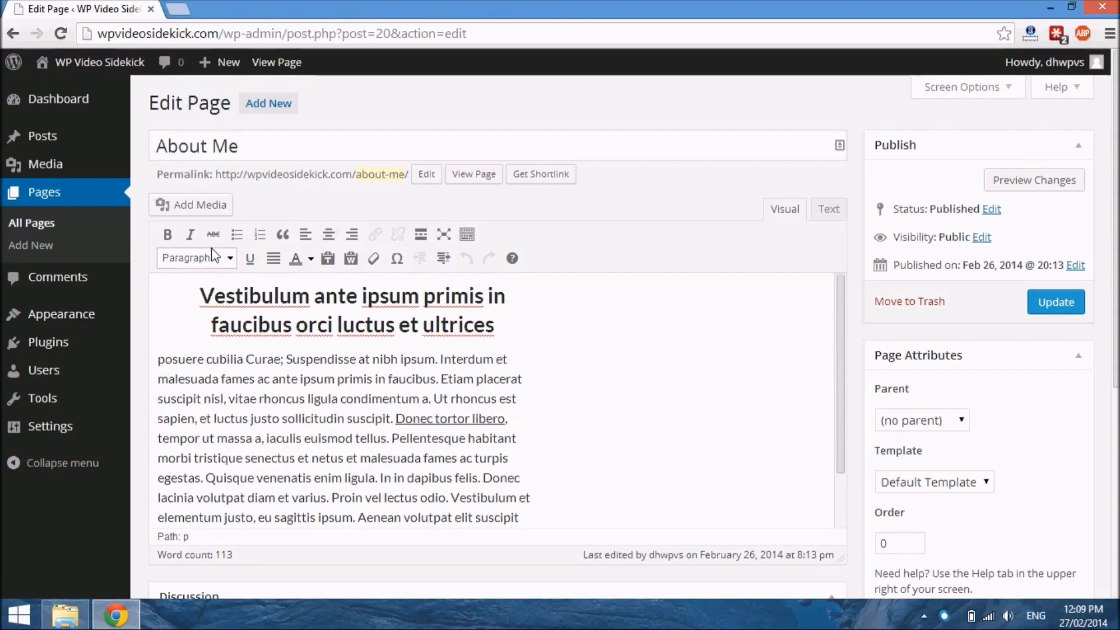
# Open the media inserter and examine the Insert from URL form and the file upload option before returning to the media library
pyautogui.click(196, 206)
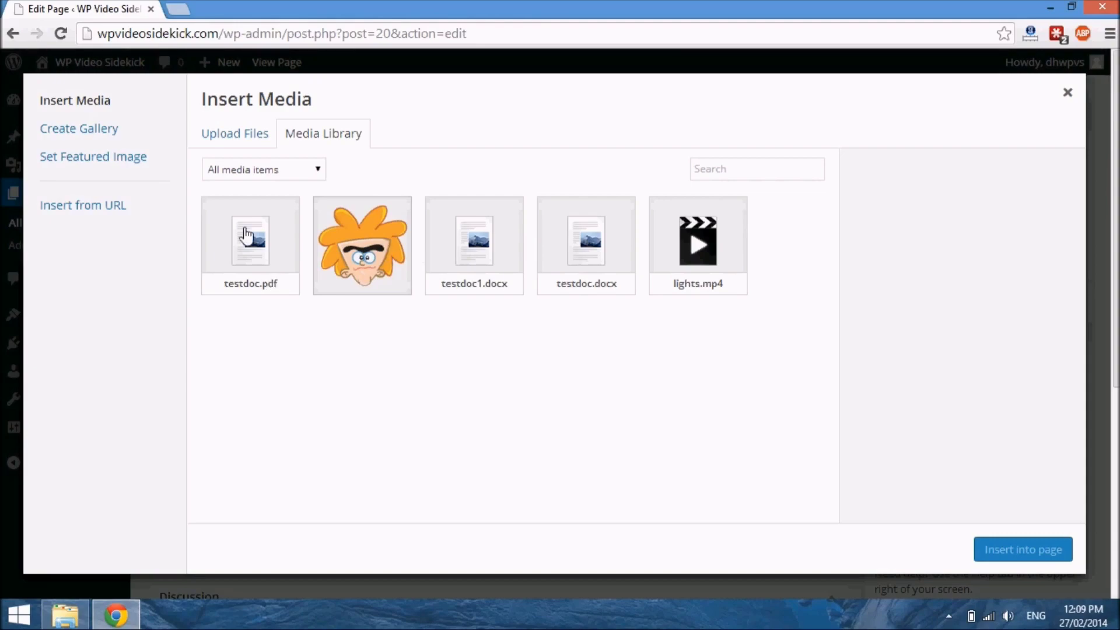
pyautogui.click(94, 217)
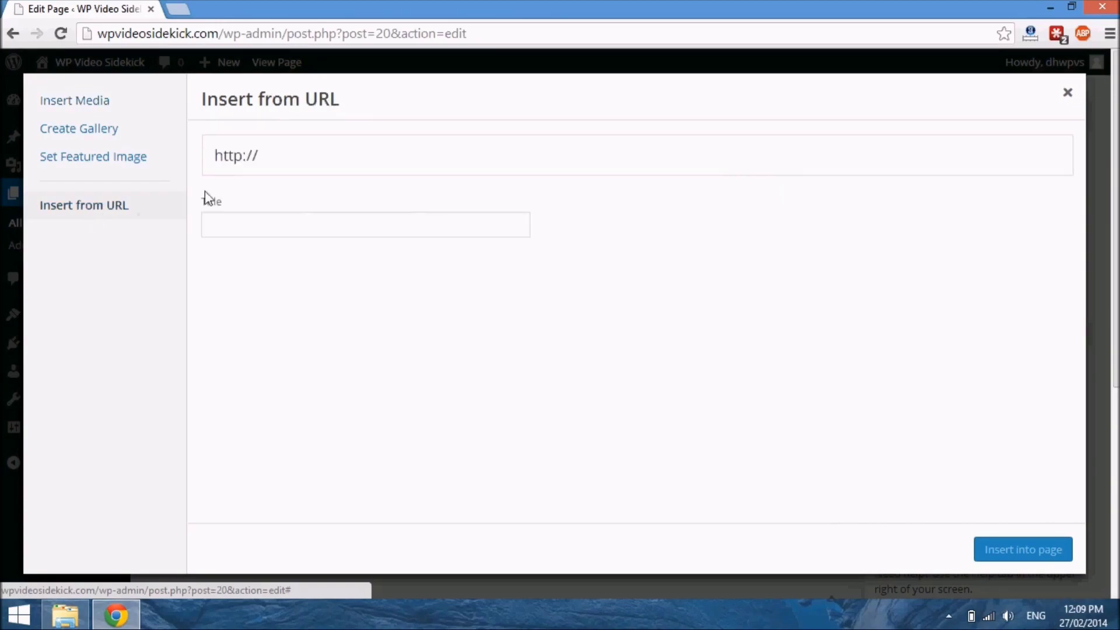
pyautogui.click(305, 164)
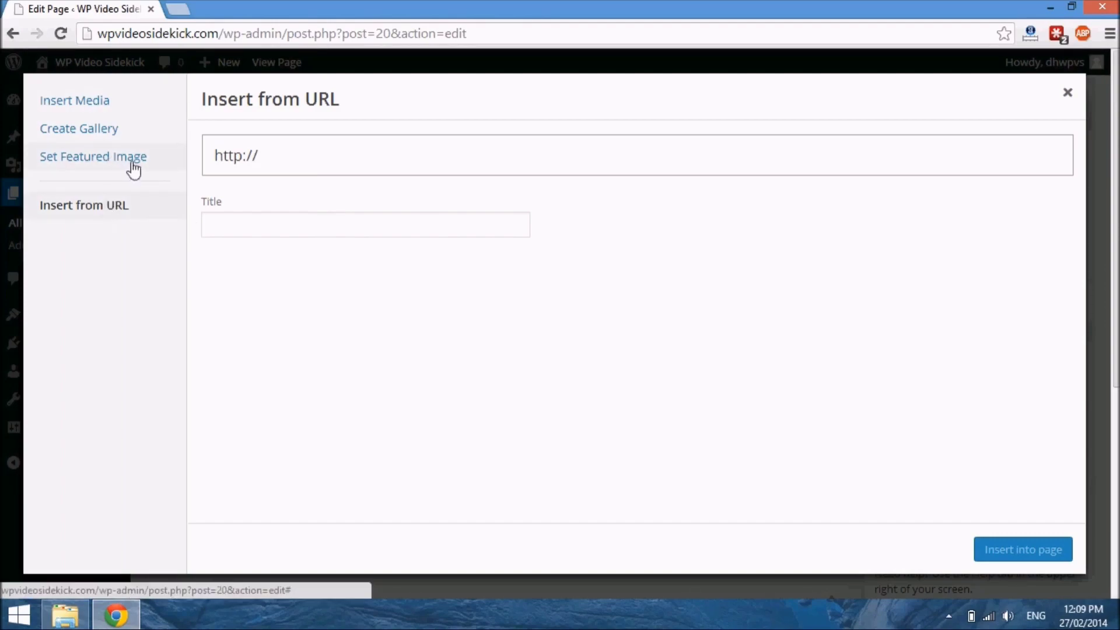
pyautogui.click(104, 109)
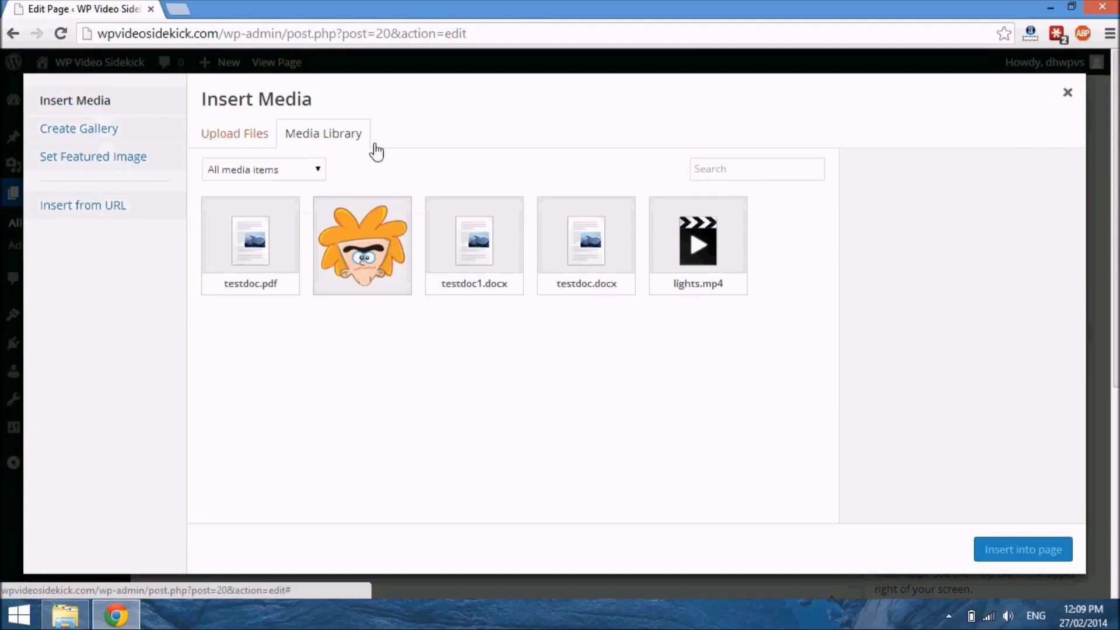
pyautogui.click(251, 141)
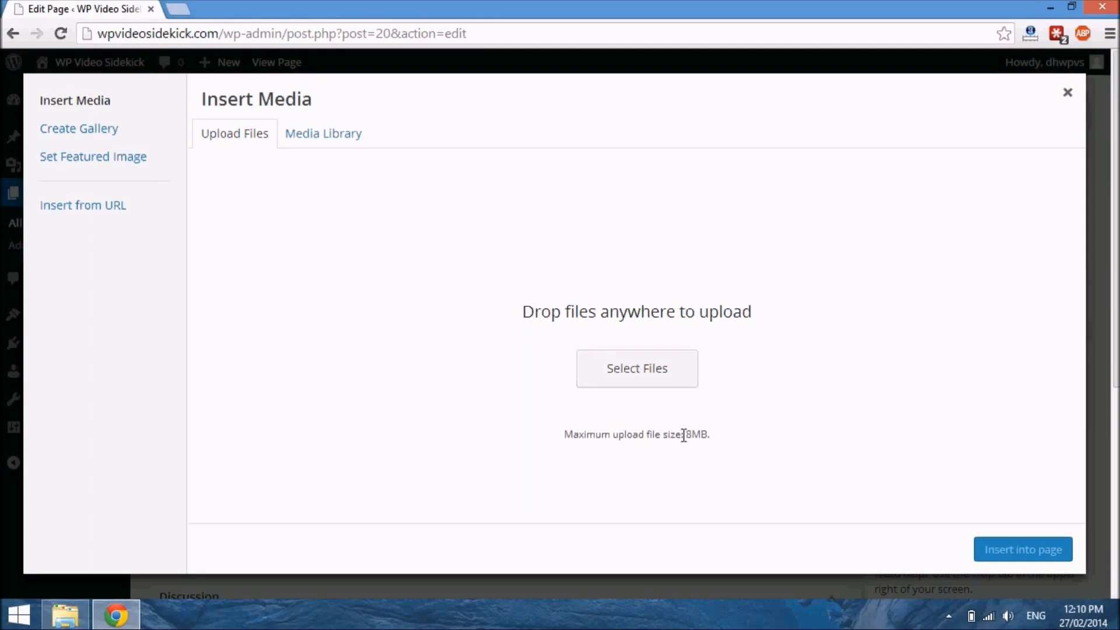
pyautogui.click(639, 373)
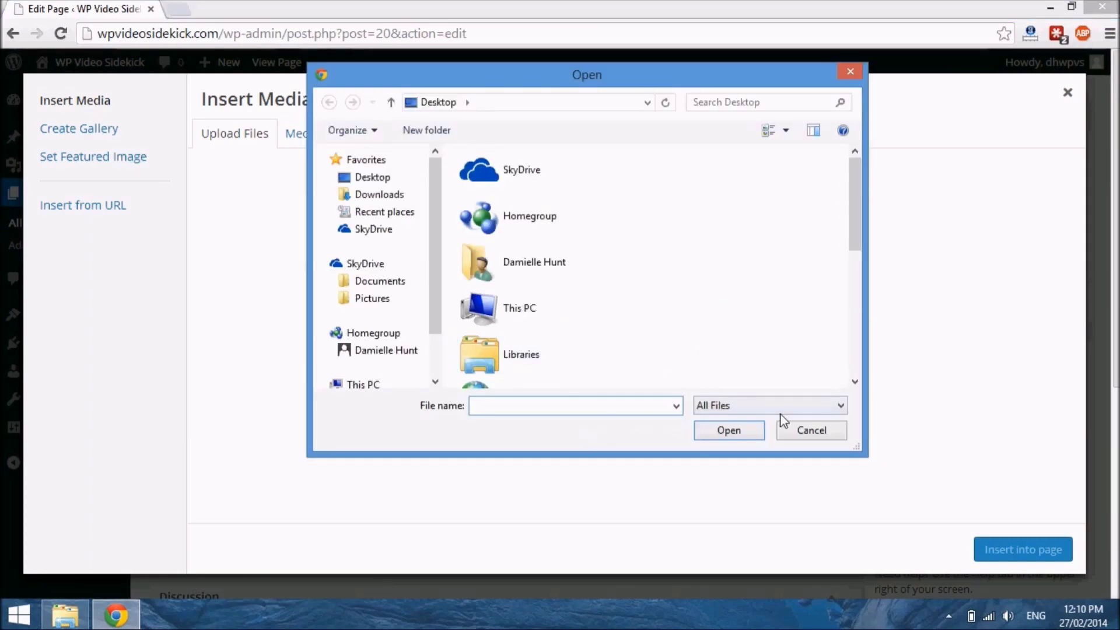
pyautogui.click(809, 430)
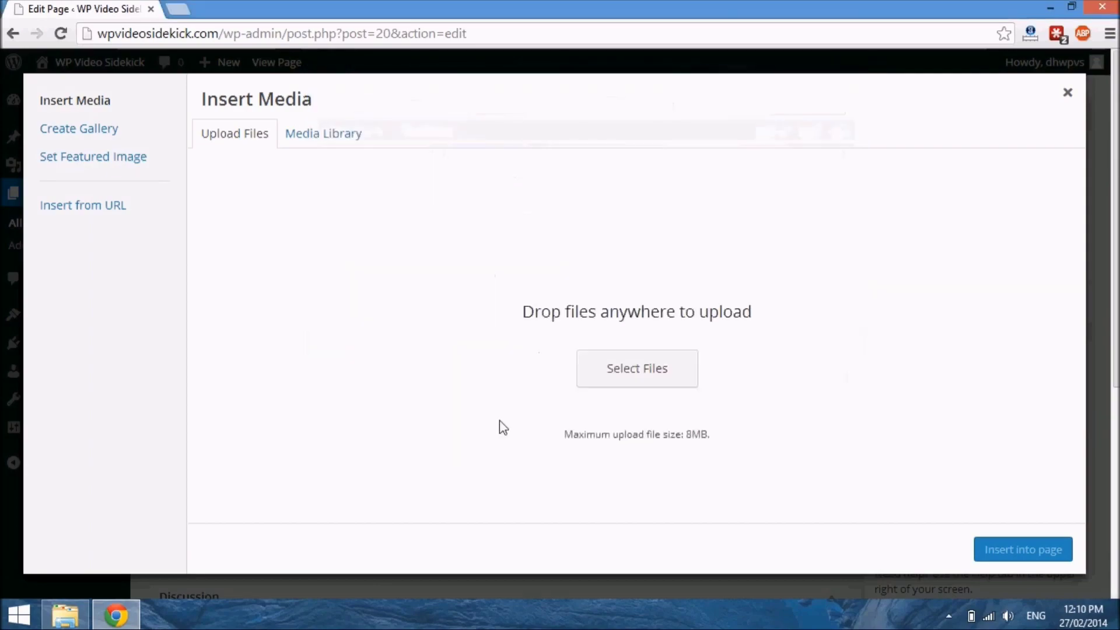
pyautogui.click(320, 146)
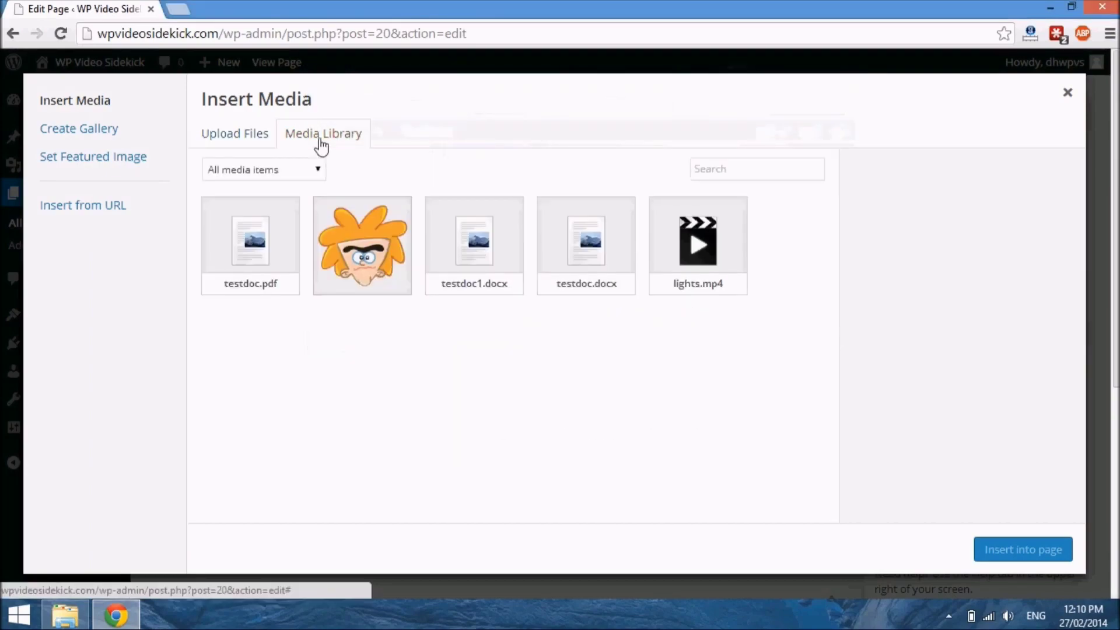
# Select the orange-haired cartoon face image in the media library and change its title to "My name"
pyautogui.click(381, 243)
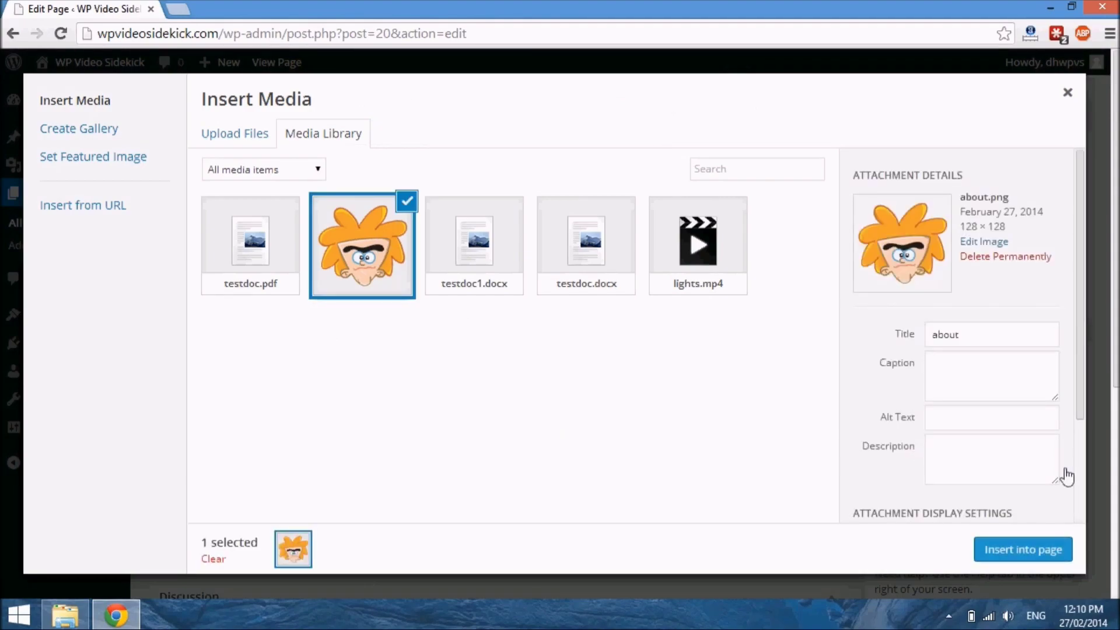
pyautogui.click(984, 346)
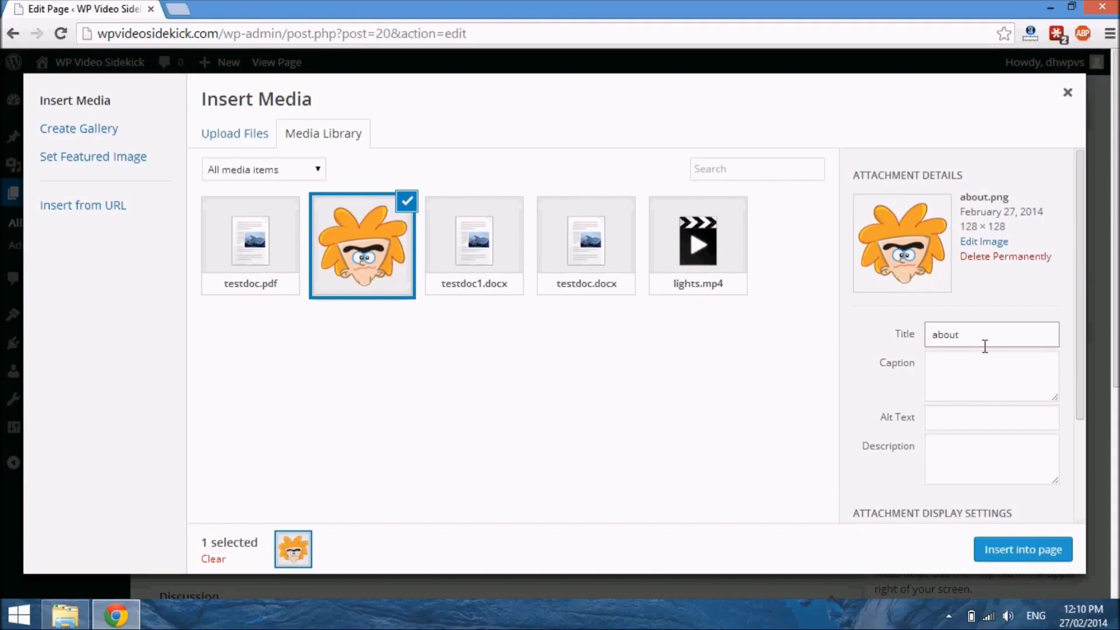
pyautogui.press('BackSpace')
pyautogui.press('BackSpace')
pyautogui.press('BackSpace')
pyautogui.press('BackSpace')
pyautogui.press('BackSpace')
pyautogui.write('My name')
# Give the image the caption "My Name" and the alt text "my name", leaving the description empty
pyautogui.click(961, 376)
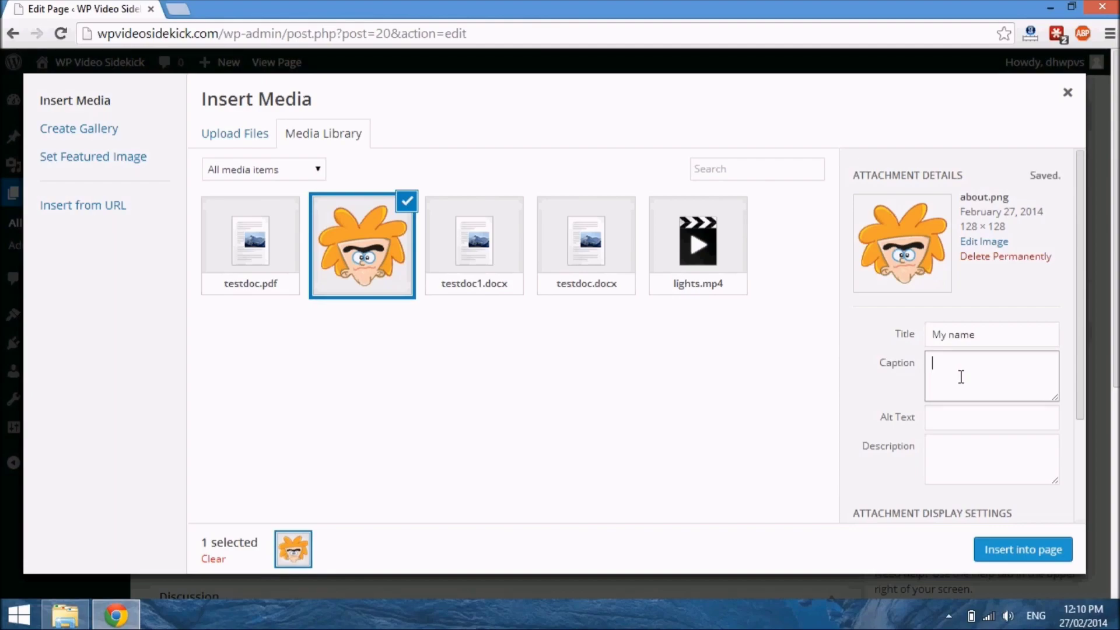
pyautogui.write('My Name')
pyautogui.click(955, 432)
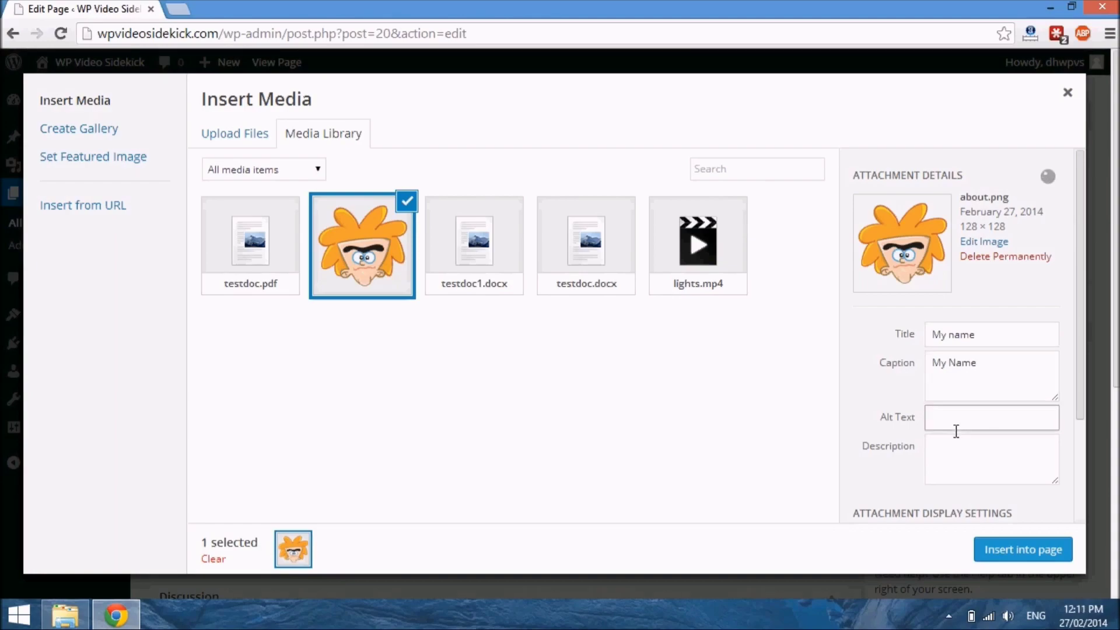
pyautogui.write('my name')
pyautogui.click(982, 471)
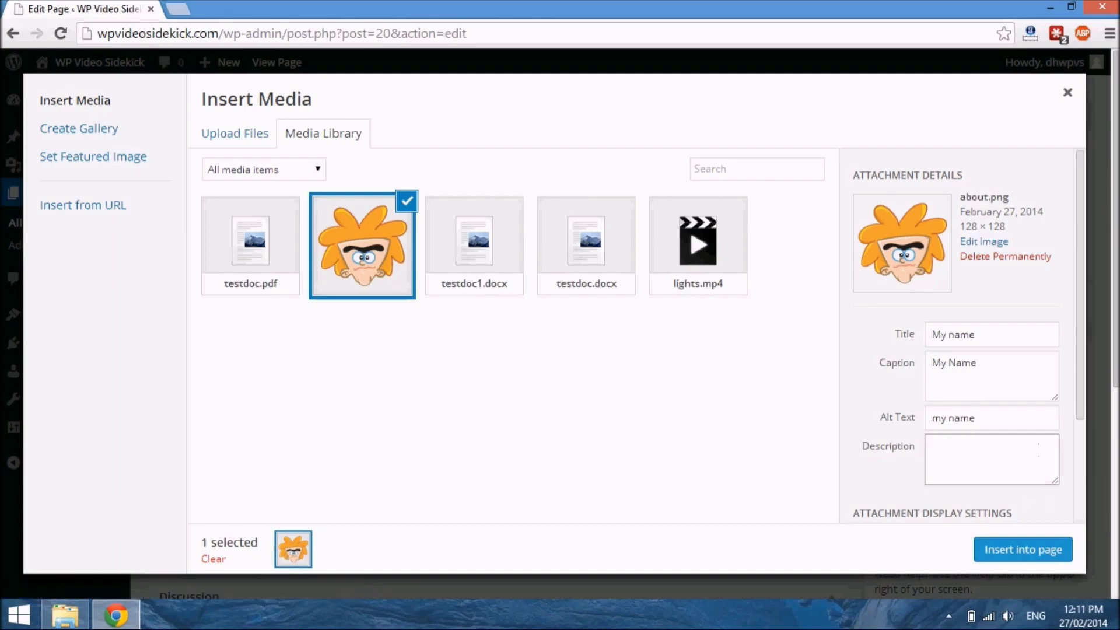
pyautogui.moveTo(1079, 293); pyautogui.dragTo(1088, 427)
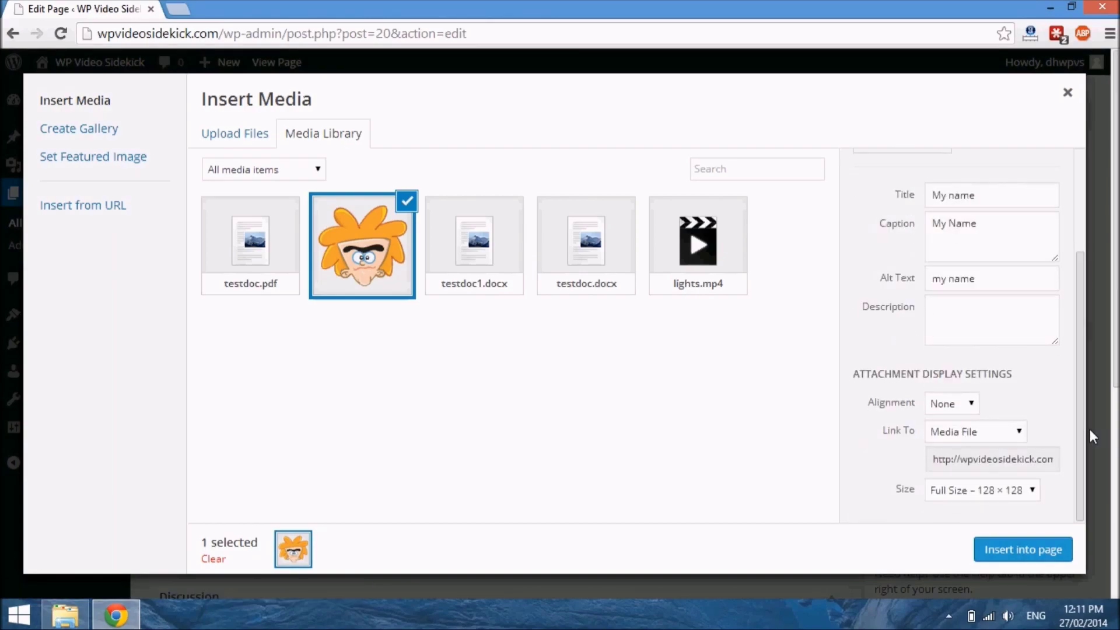
pyautogui.moveTo(1090, 430)
pyautogui.mouseDown()
pyautogui.moveTo(1017, 418)
pyautogui.moveTo(1078, 432)
pyautogui.mouseUp()
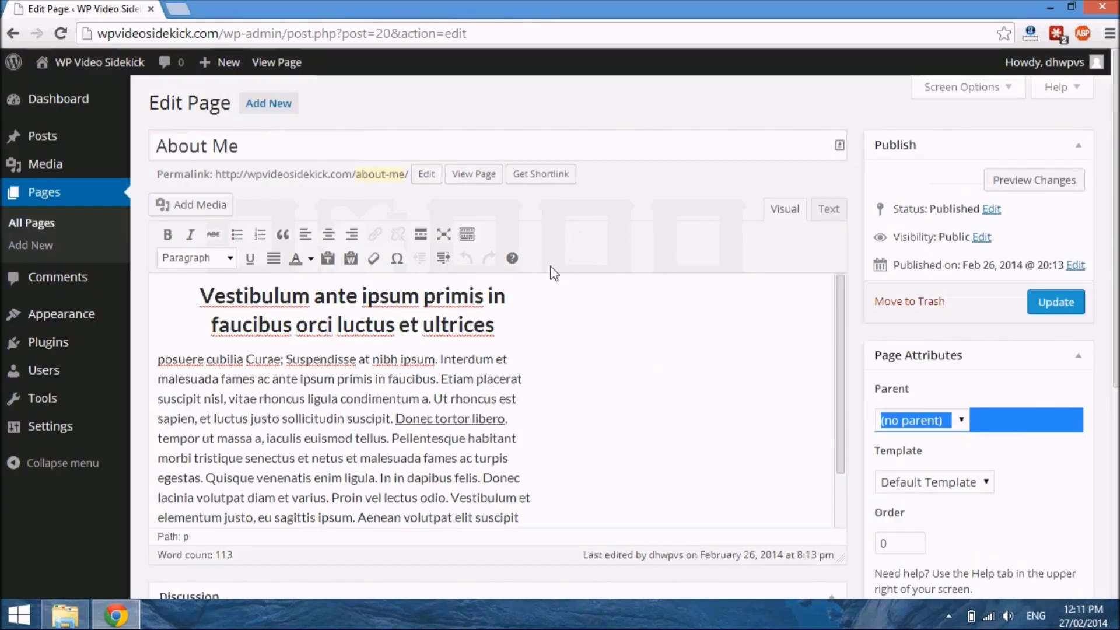
# Reopen the About Me page from the pages list and select the cartoon face image in its media library
pyautogui.click(12, 33)
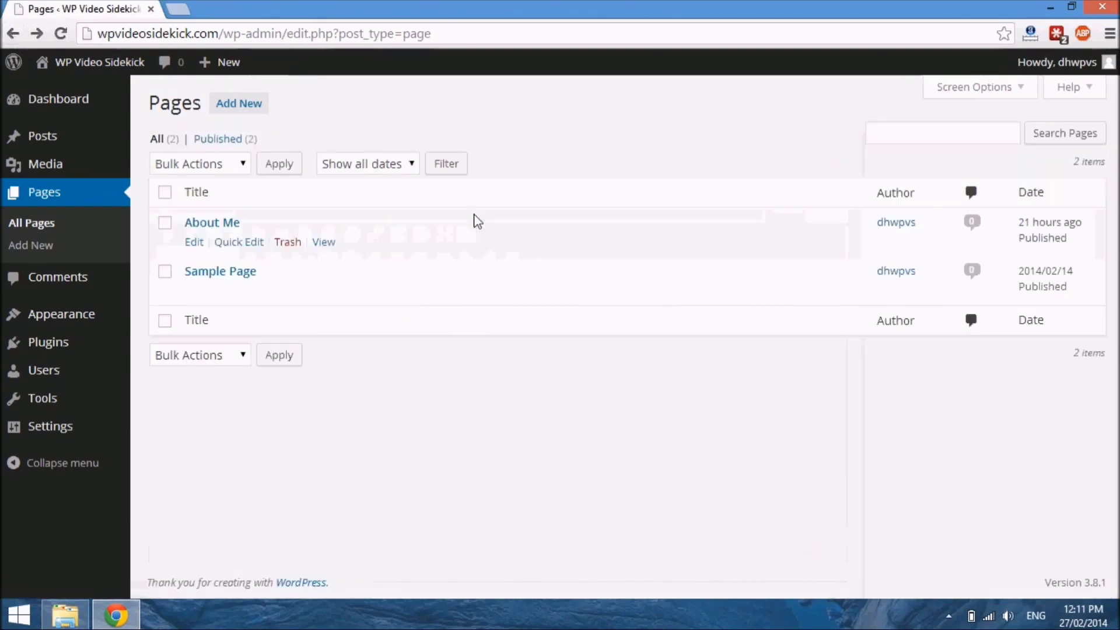
pyautogui.click(195, 243)
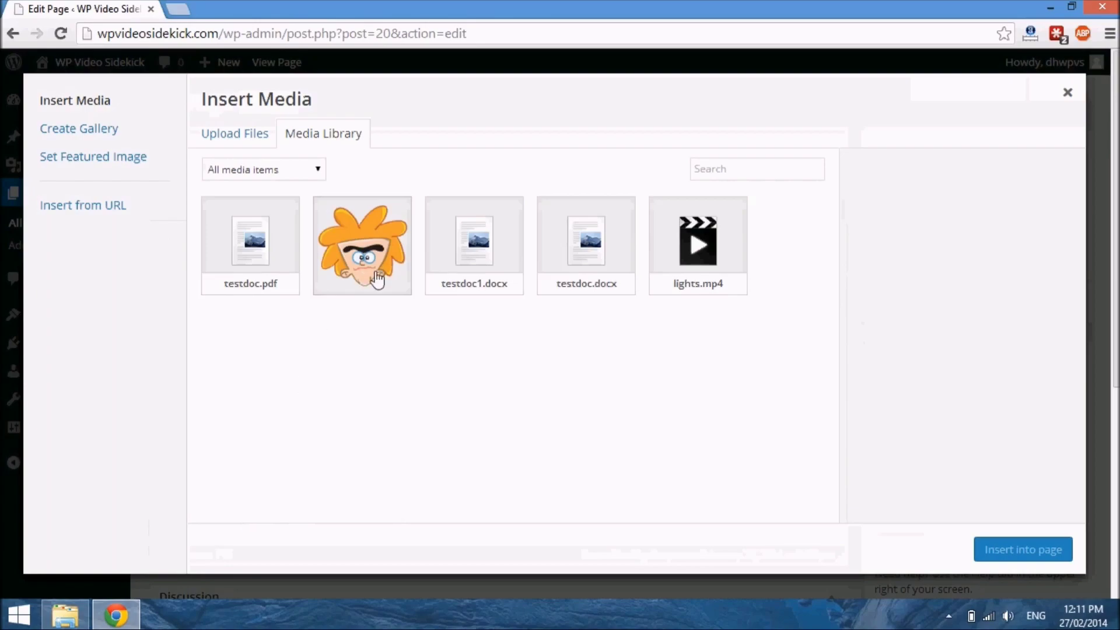
pyautogui.click(377, 279)
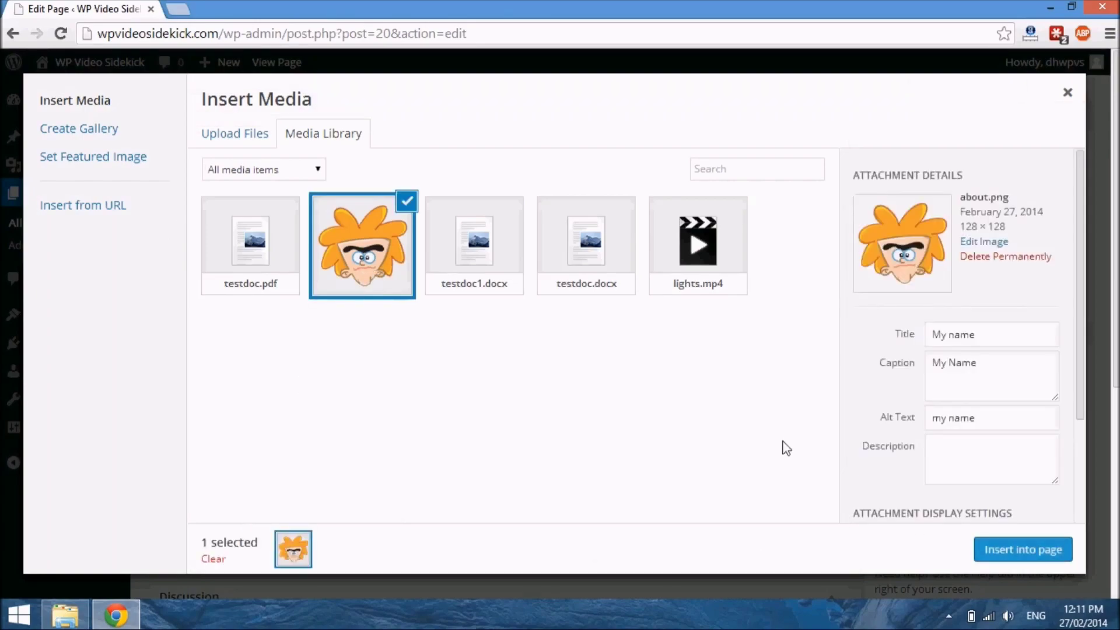
# Set the selected image's alignment to Left in the attachment display settings
pyautogui.scroll(-2, 1082, 422)
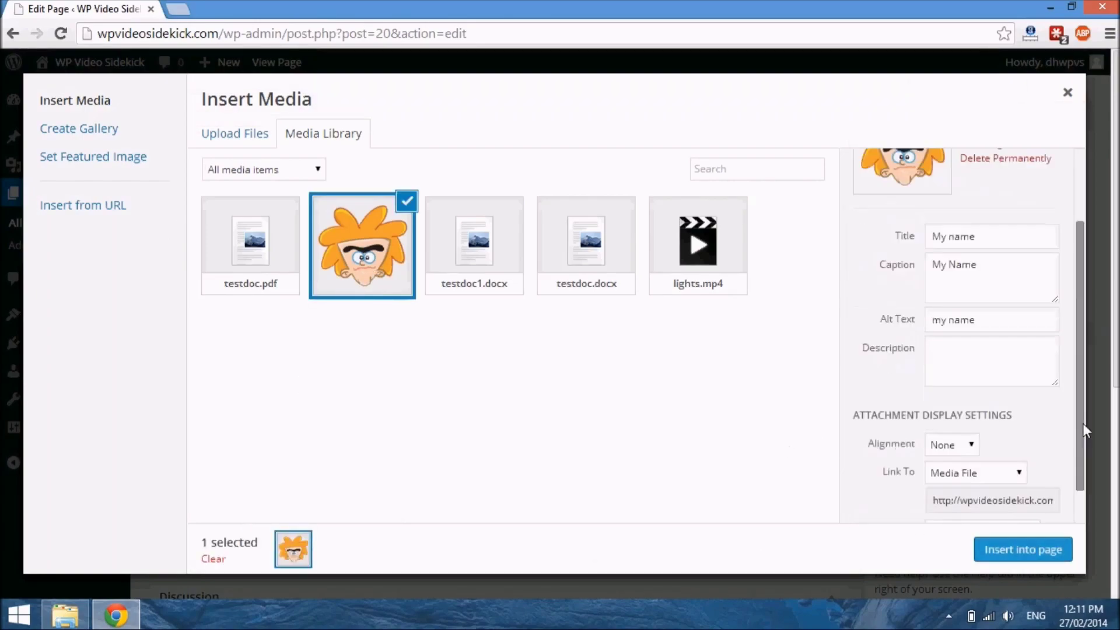
pyautogui.moveTo(1082, 422); pyautogui.dragTo(1086, 469)
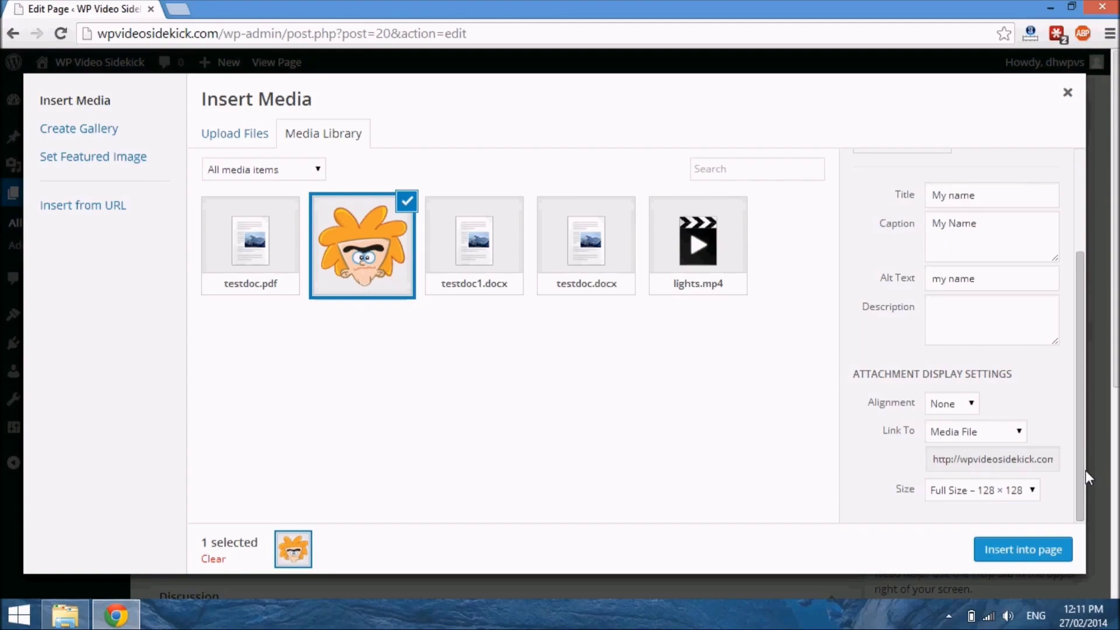
pyautogui.click(973, 411)
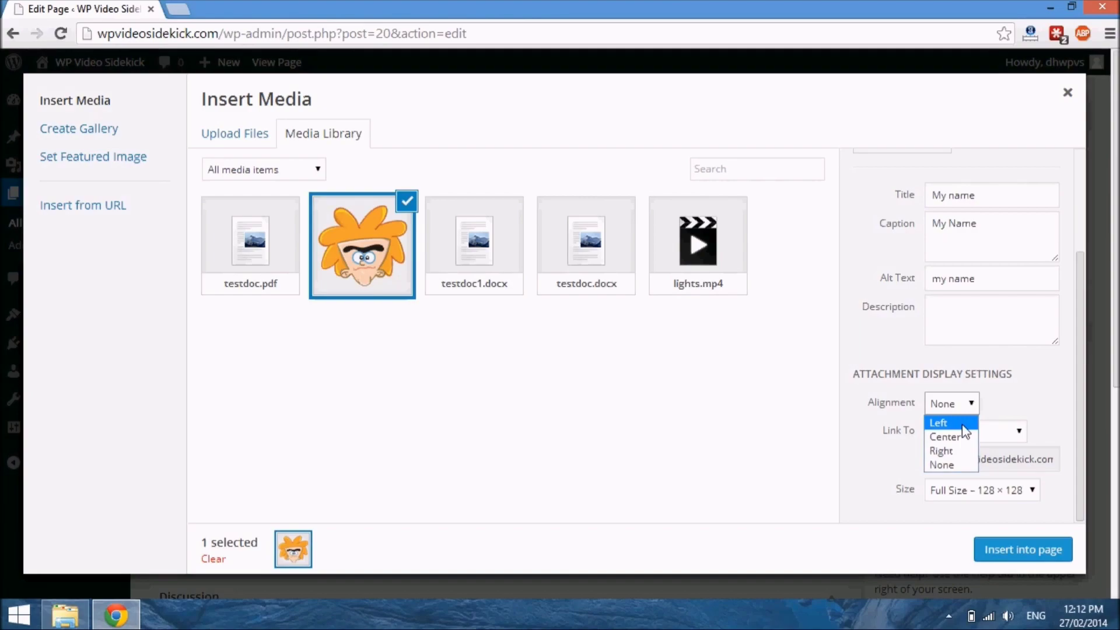
pyautogui.click(962, 423)
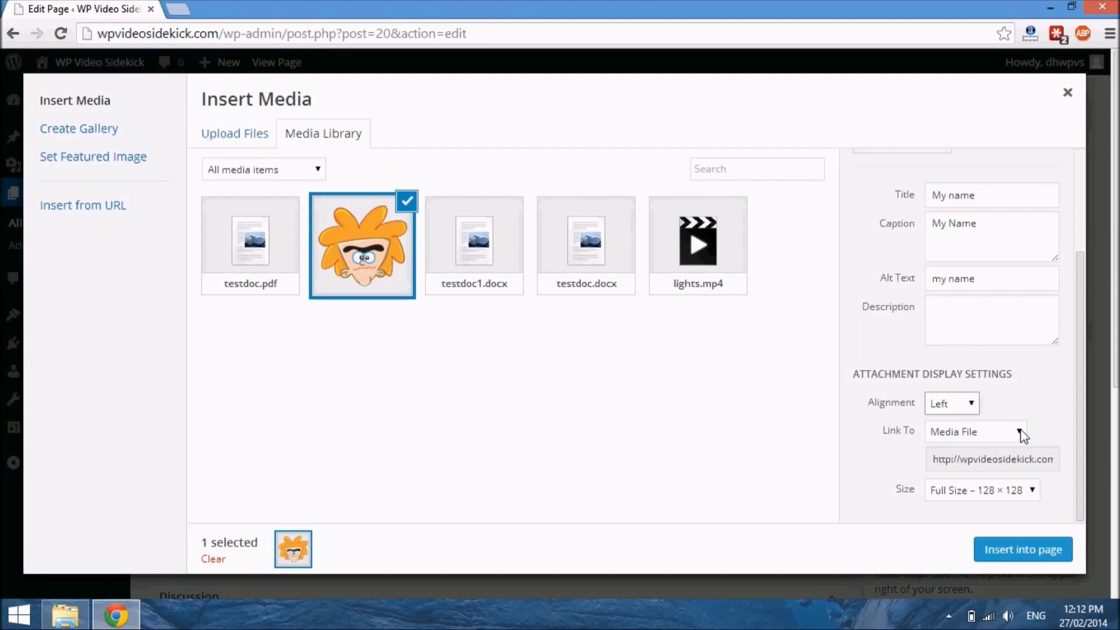
# Check the image's media file link address and the available size options
pyautogui.click(996, 463)
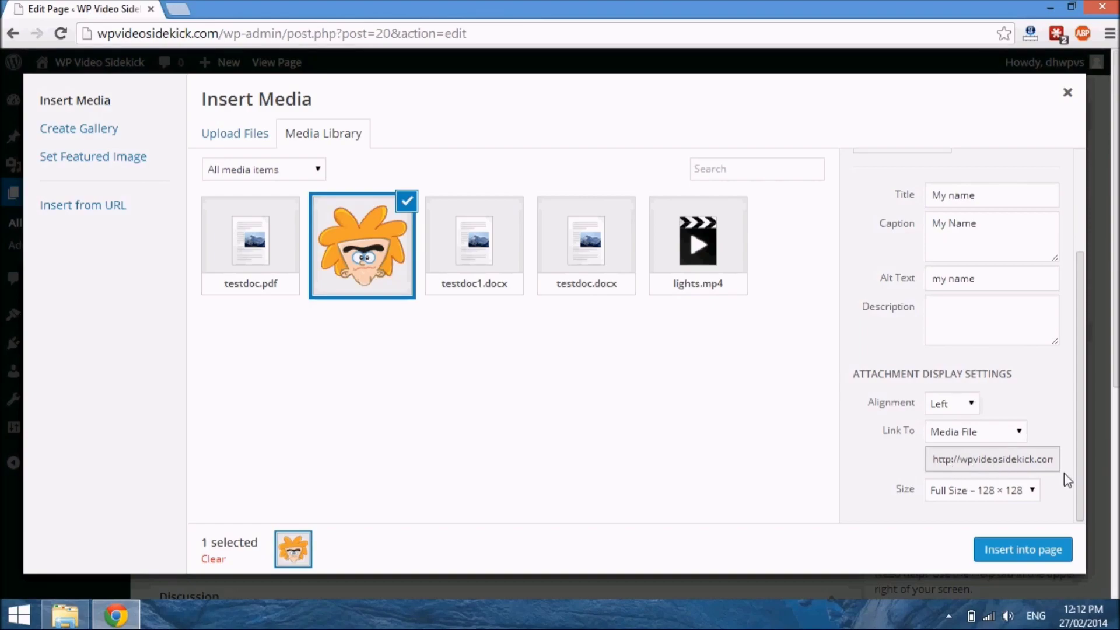
pyautogui.doubleClick(972, 460)
pyautogui.click(972, 464)
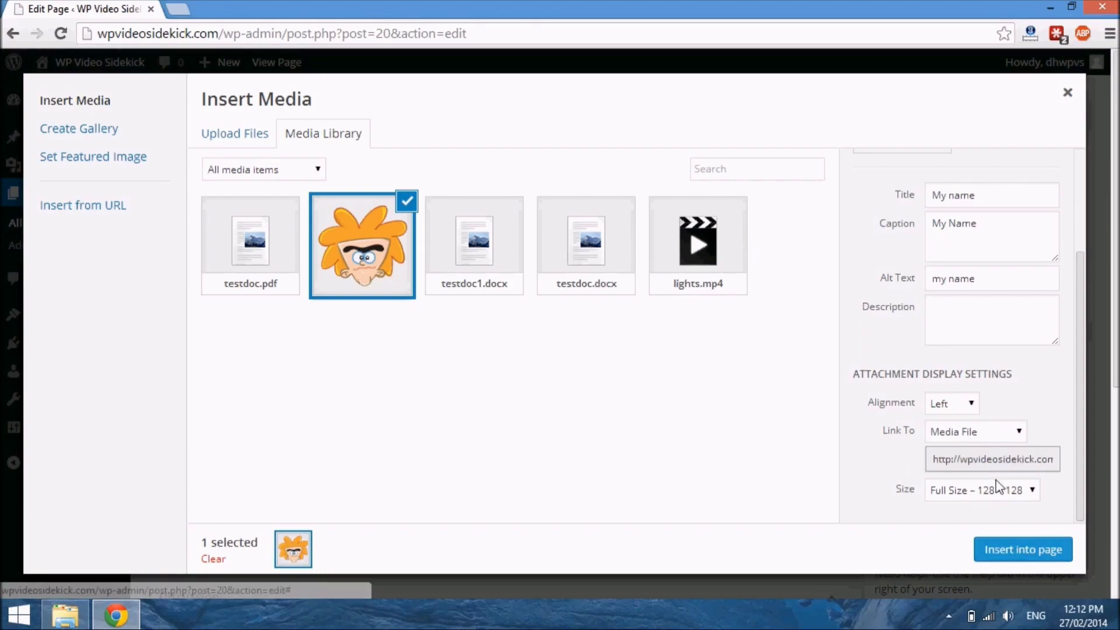
pyautogui.click(1033, 490)
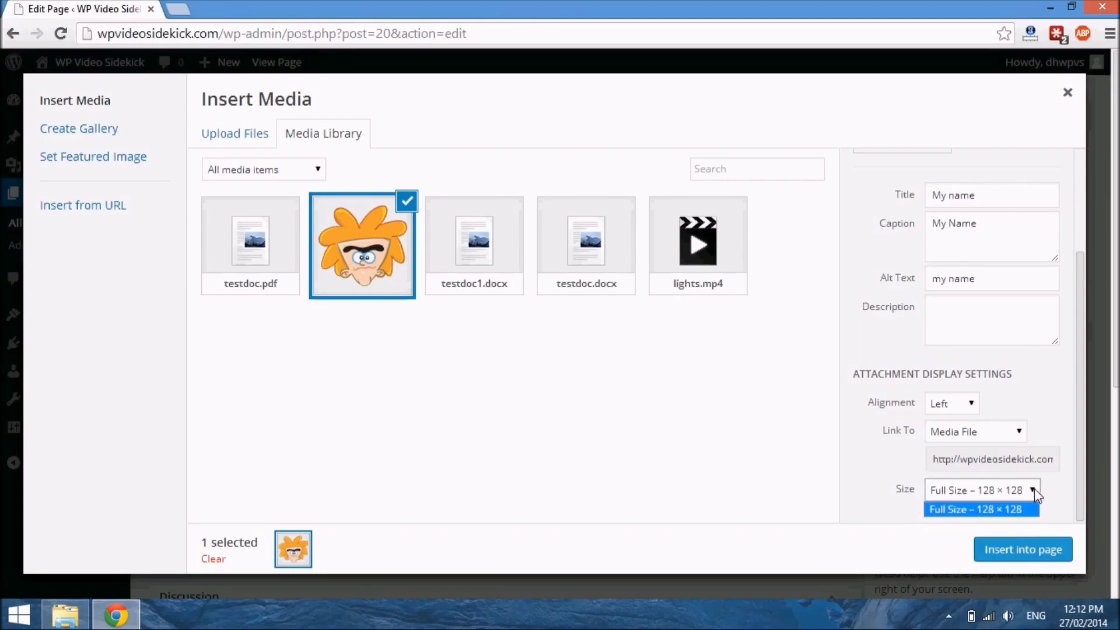
pyautogui.click(858, 509)
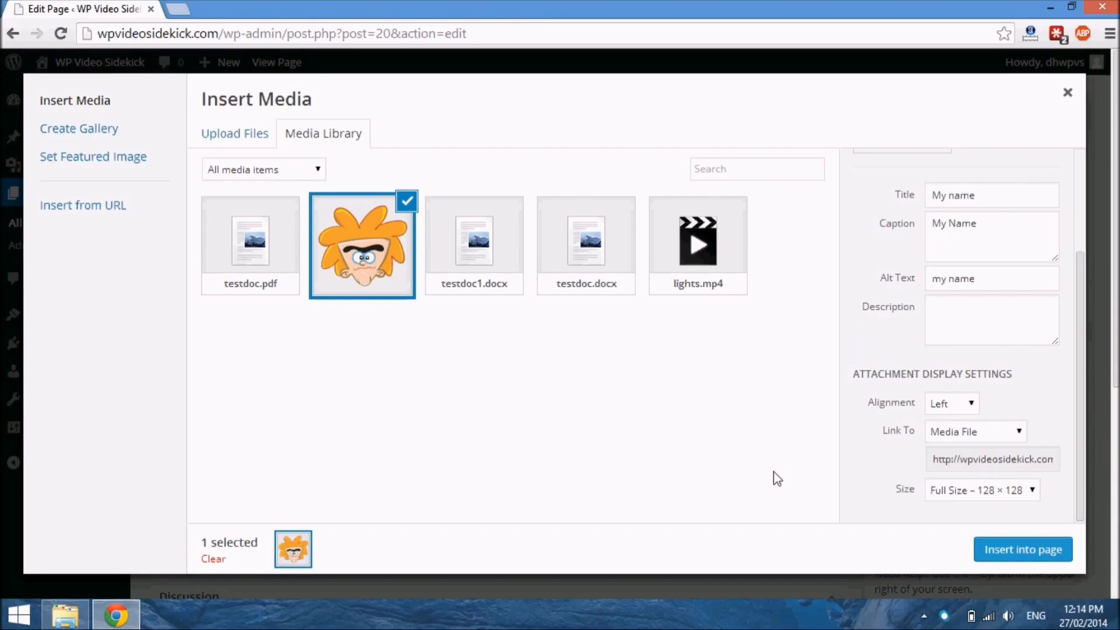
pyautogui.click(1032, 490)
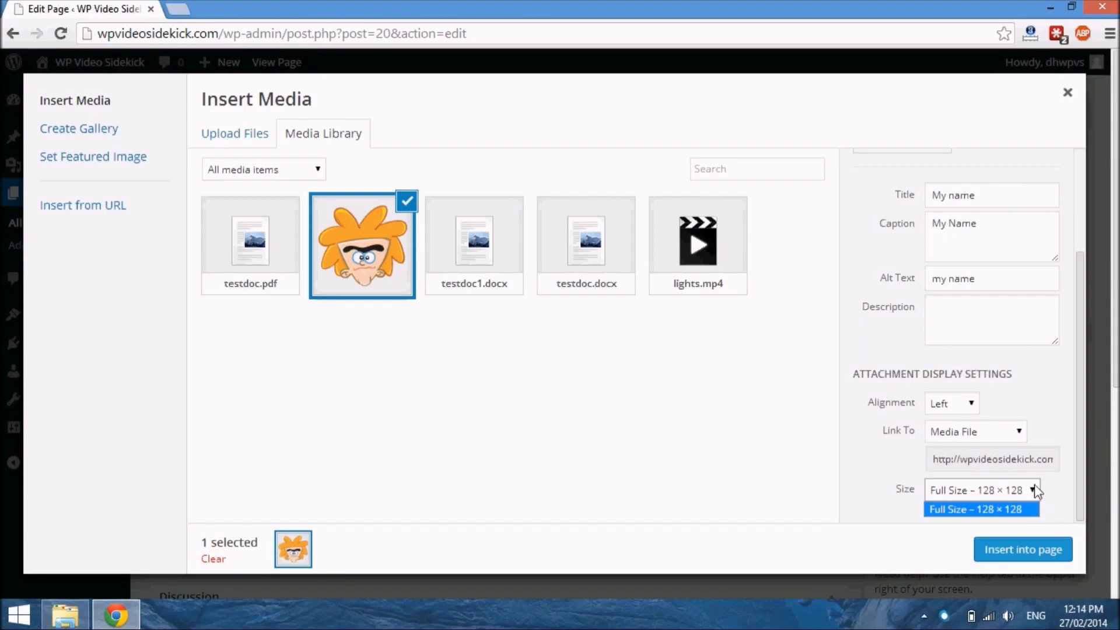
pyautogui.click(739, 479)
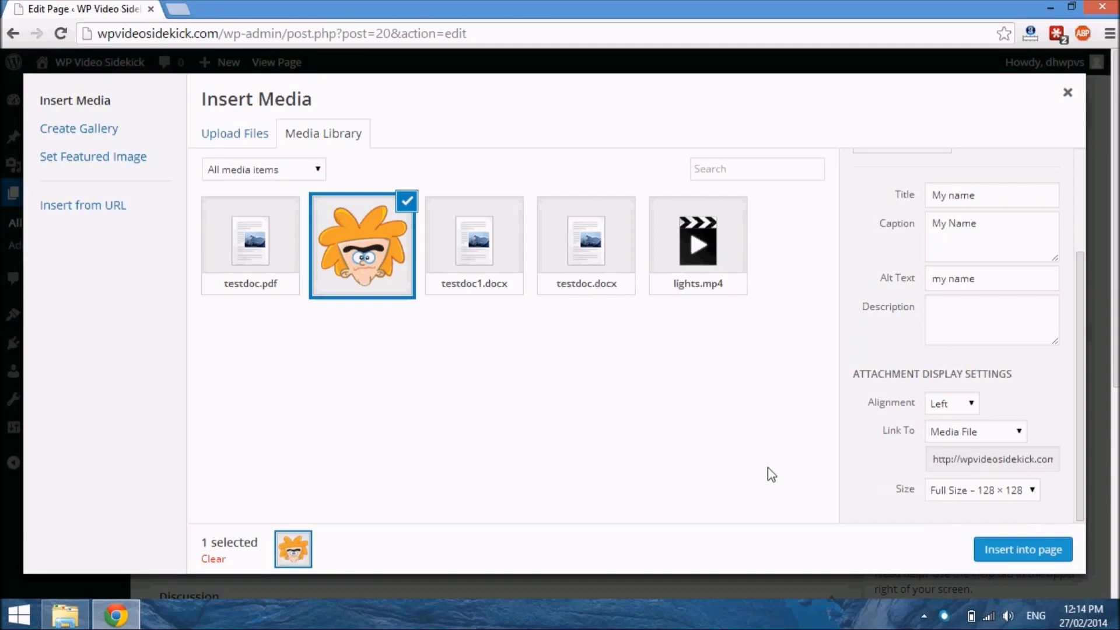
# Insert the left-aligned cartoon image into the About Me page and select it in the editor
pyautogui.click(1020, 551)
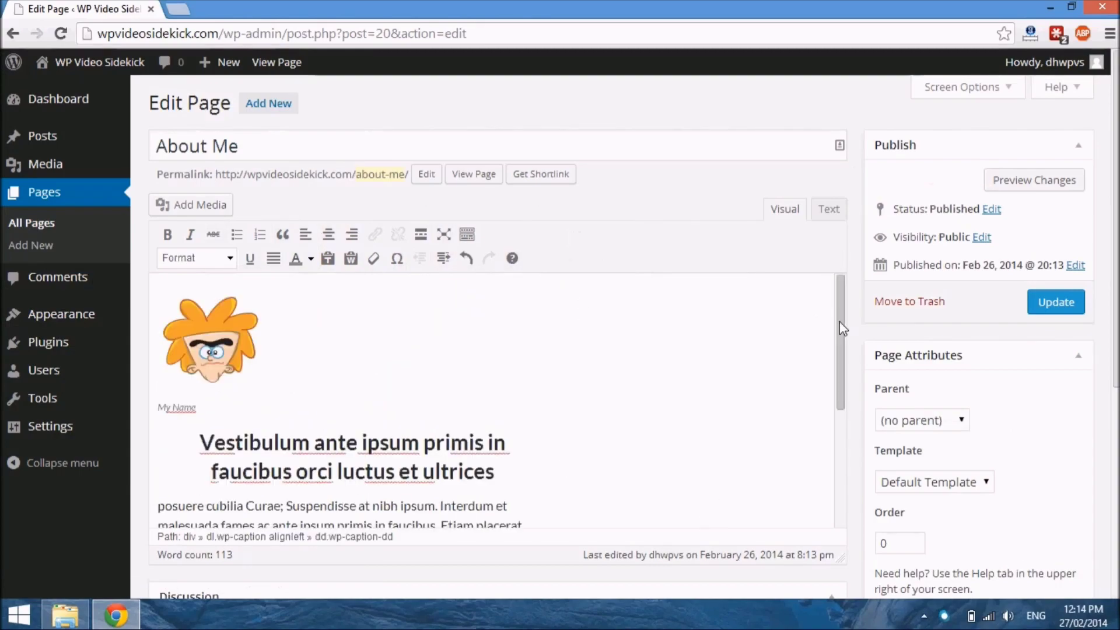
pyautogui.moveTo(838, 330); pyautogui.dragTo(839, 248)
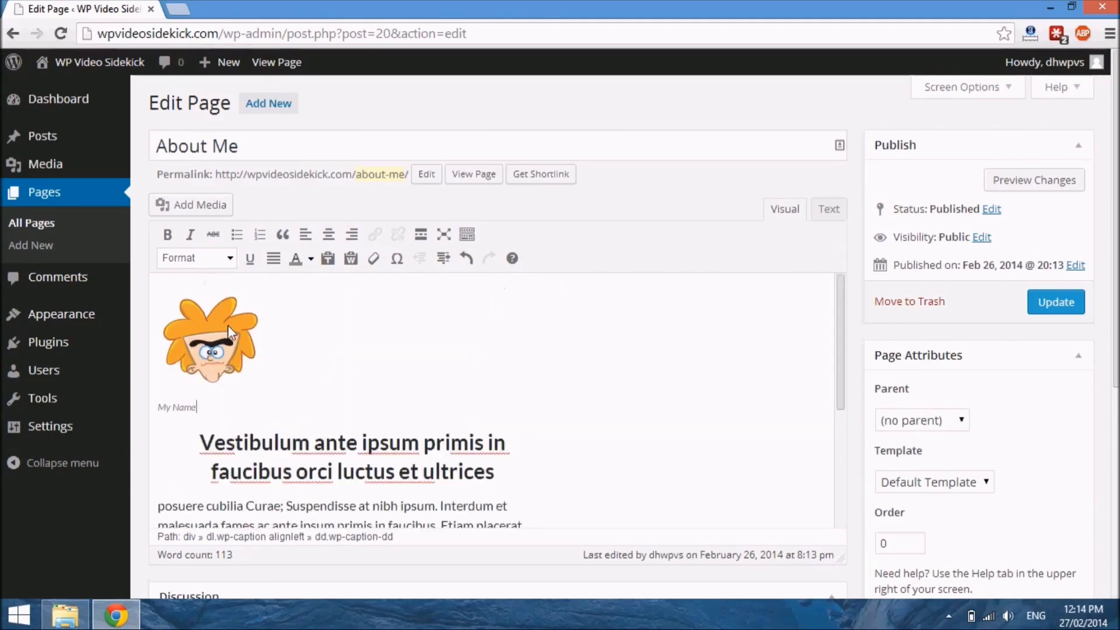
pyautogui.click(215, 343)
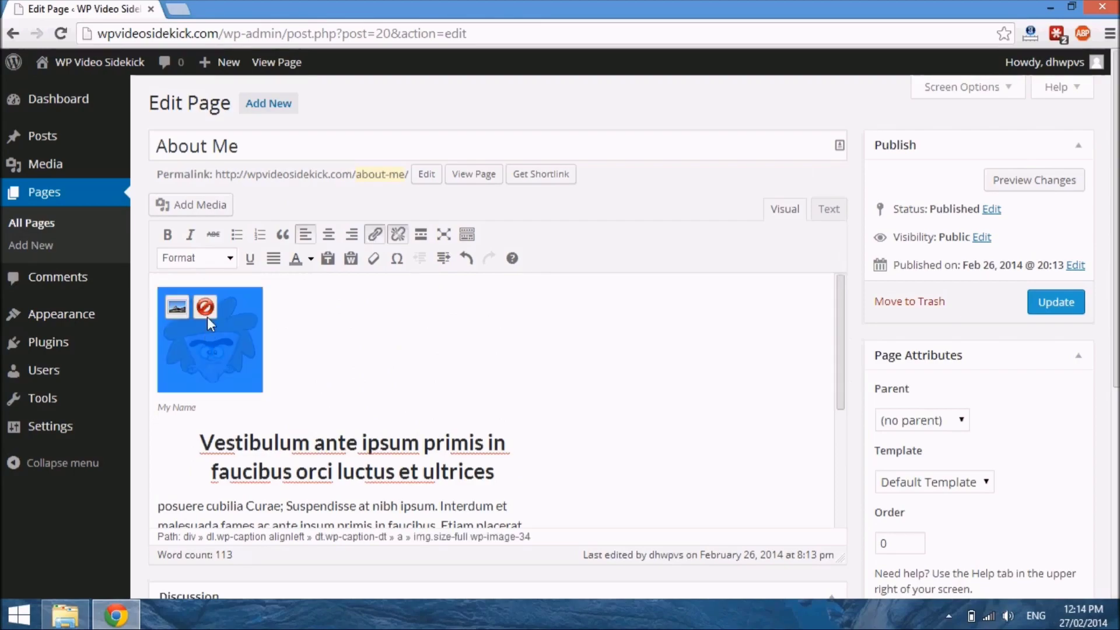
# Edit the inserted cartoon image, preview the Center and Left alignments, and update it with Right alignment
pyautogui.click(212, 344)
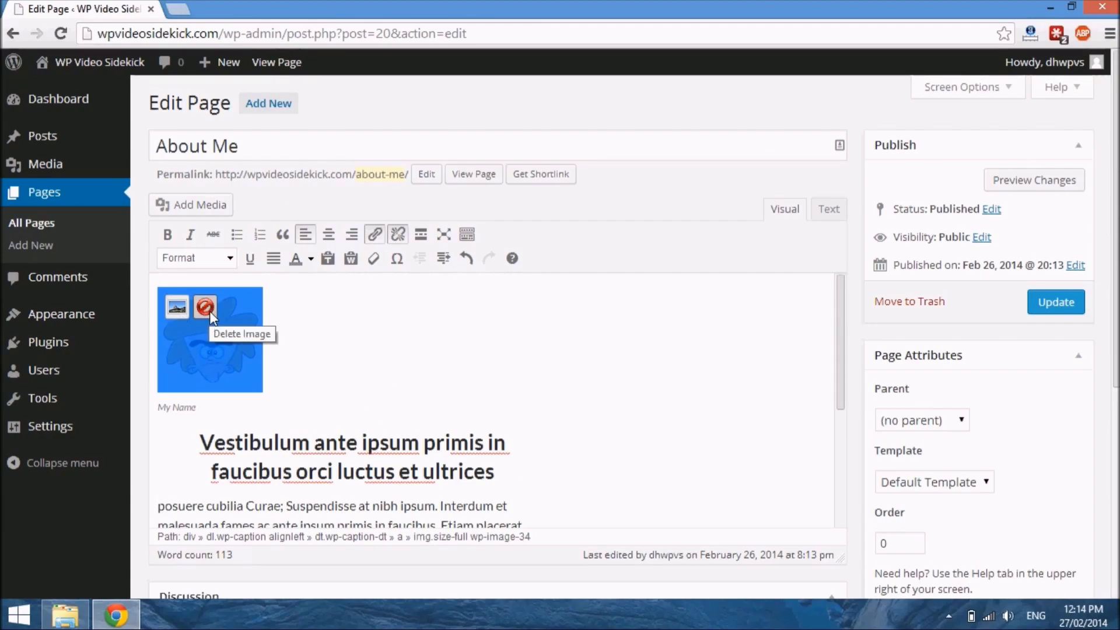
pyautogui.click(178, 315)
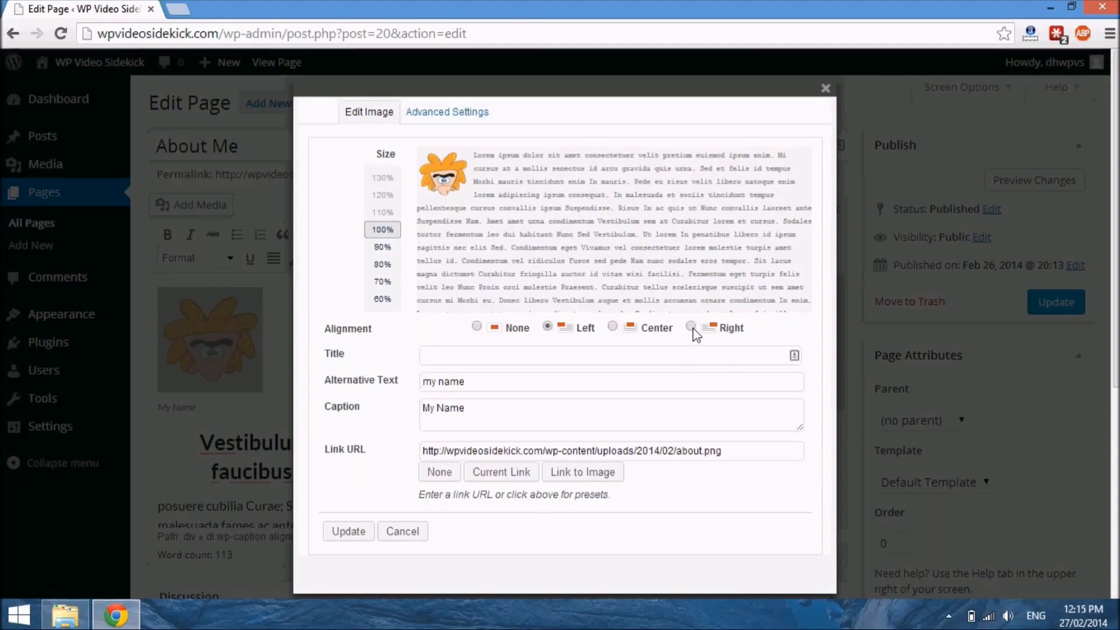
pyautogui.click(690, 327)
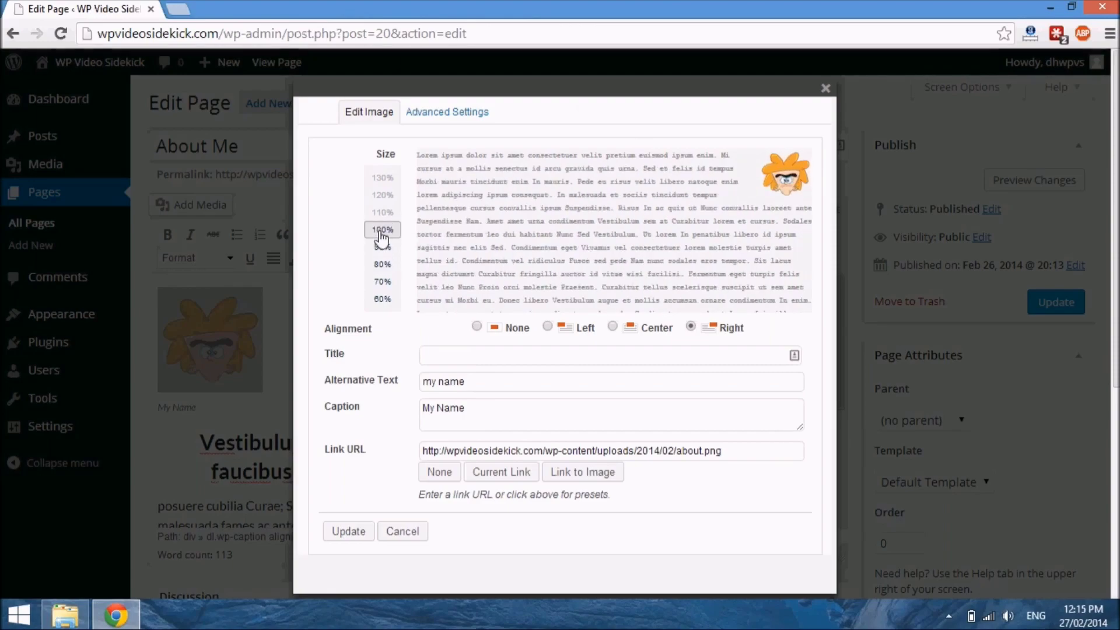
pyautogui.click(691, 324)
pyautogui.click(614, 325)
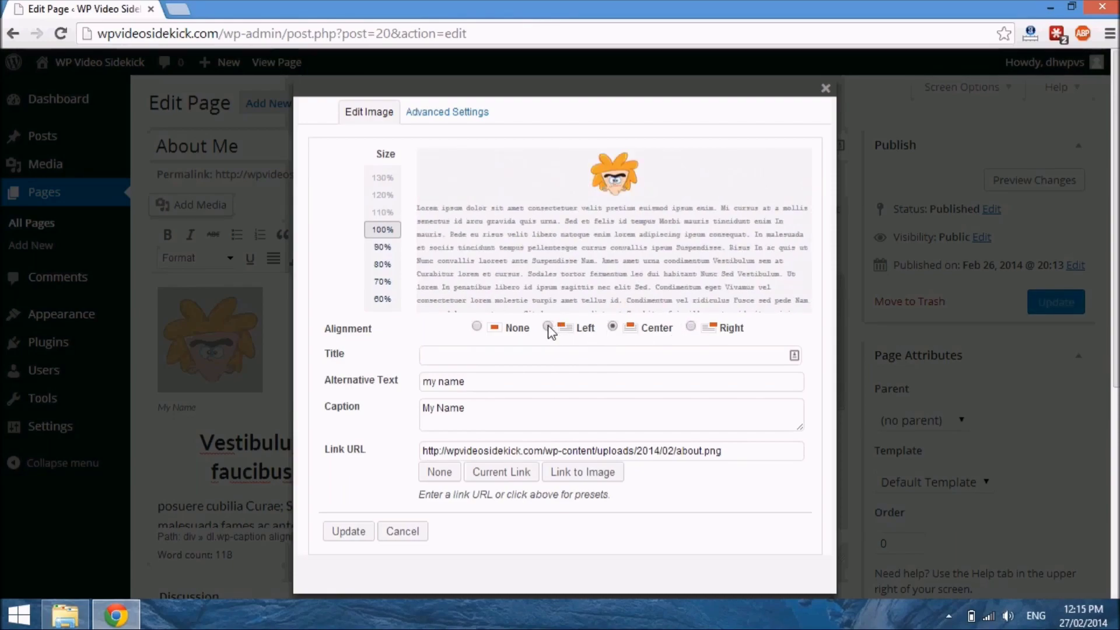
pyautogui.click(548, 327)
pyautogui.click(692, 326)
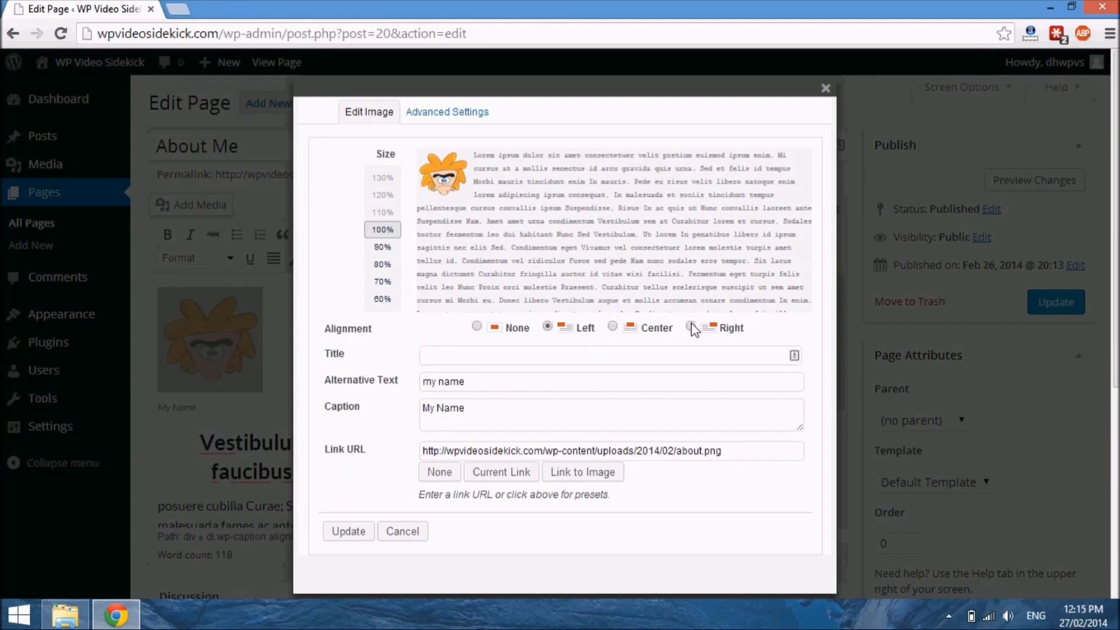
pyautogui.click(348, 531)
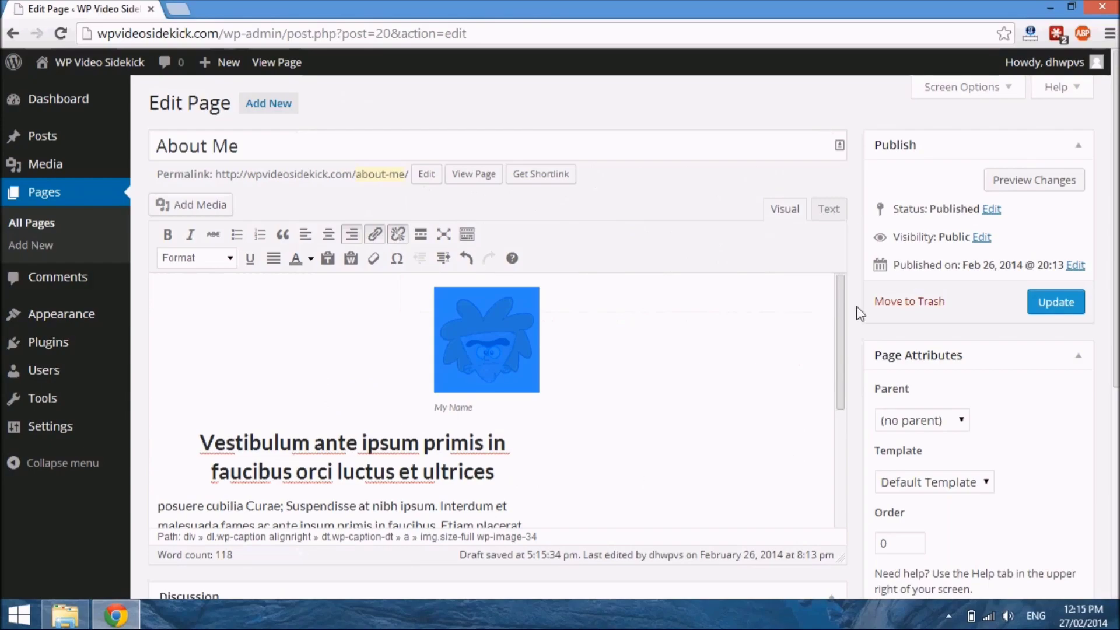
# Delete the right-aligned cartoon image above the heading from the page content
pyautogui.moveTo(844, 312); pyautogui.dragTo(842, 233)
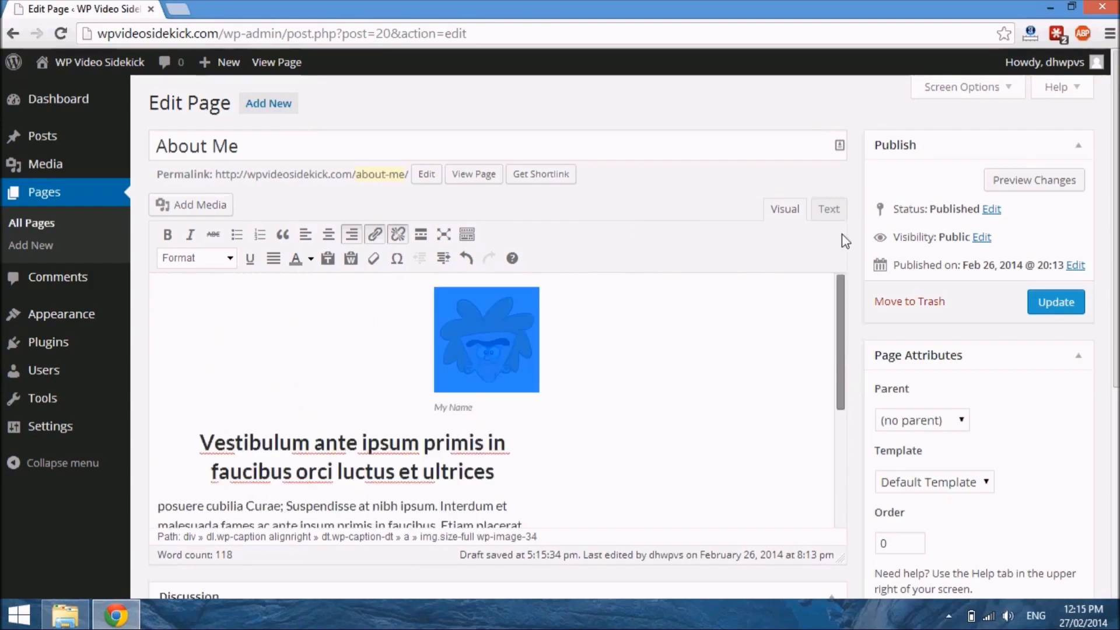
pyautogui.click(506, 361)
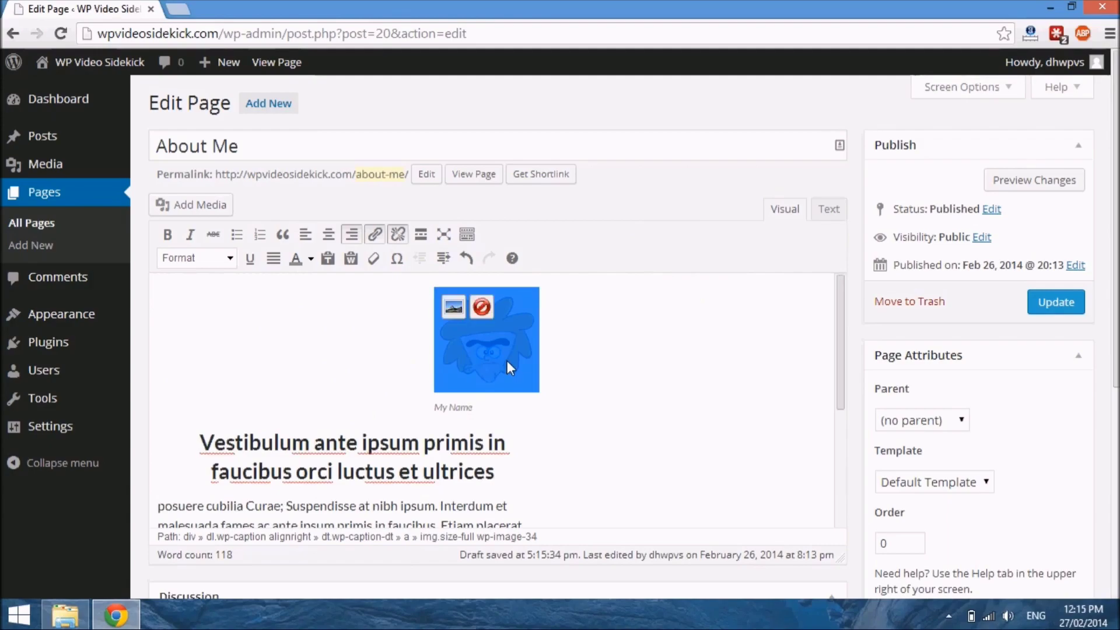
pyautogui.click(489, 317)
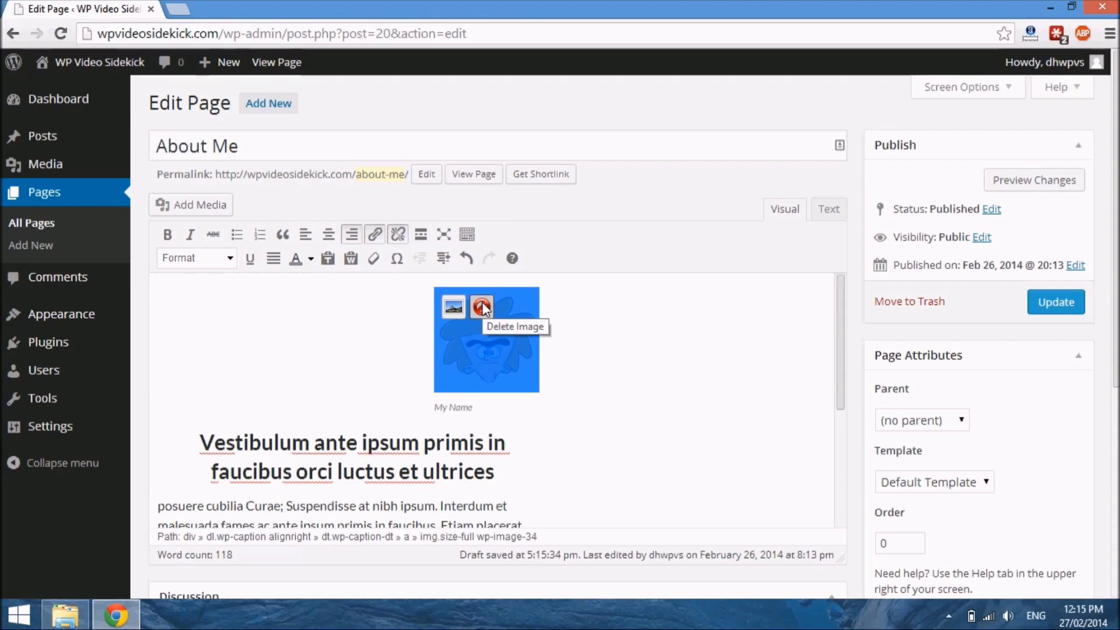
pyautogui.click(490, 314)
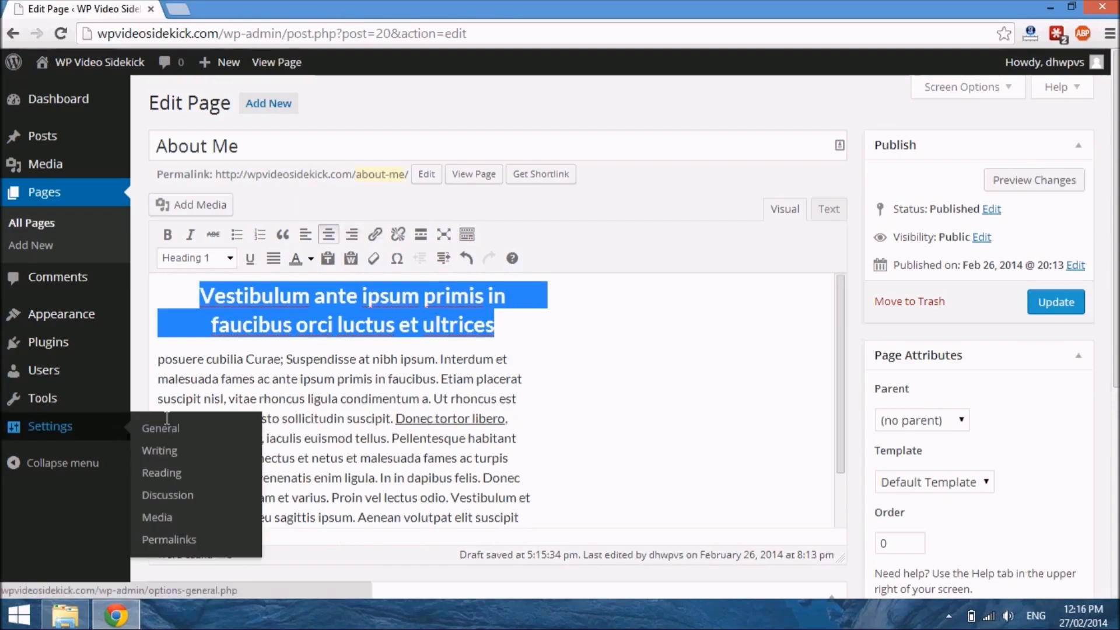
# Insert about.png from the media library into the paragraph just before "tempor ut massa a"
pyautogui.click(167, 429)
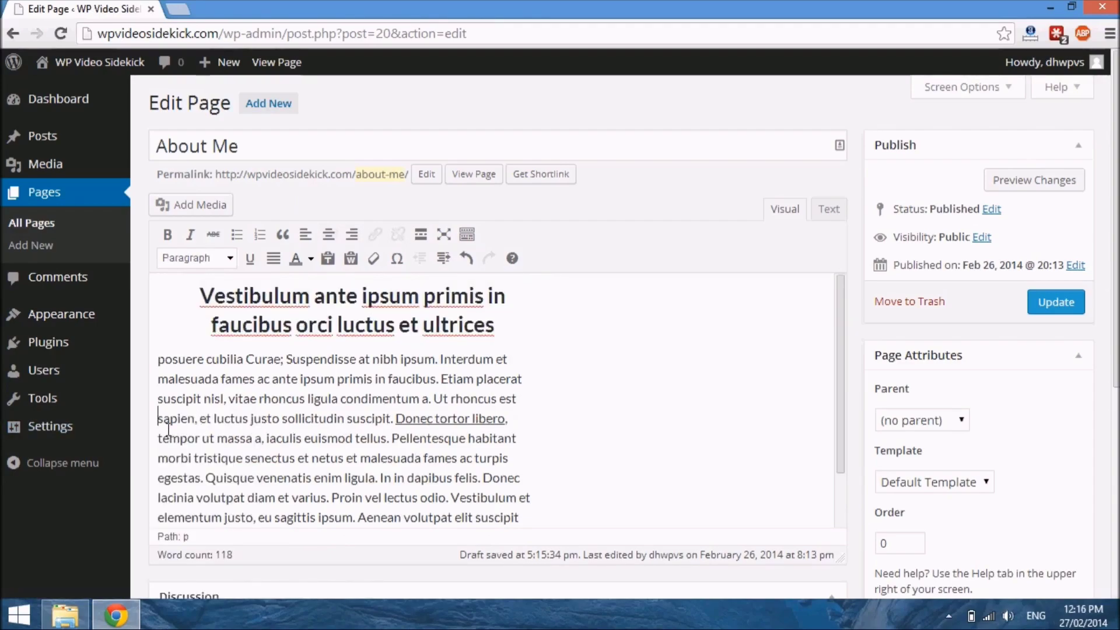
pyautogui.click(166, 446)
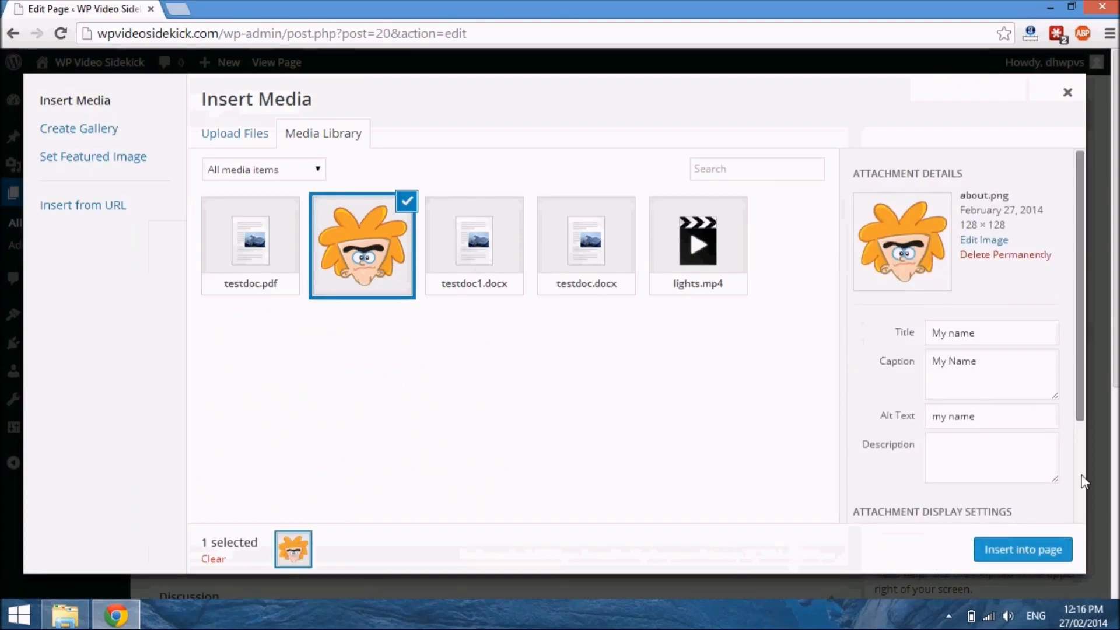
pyautogui.moveTo(1076, 328); pyautogui.dragTo(1075, 474)
pyautogui.click(1021, 550)
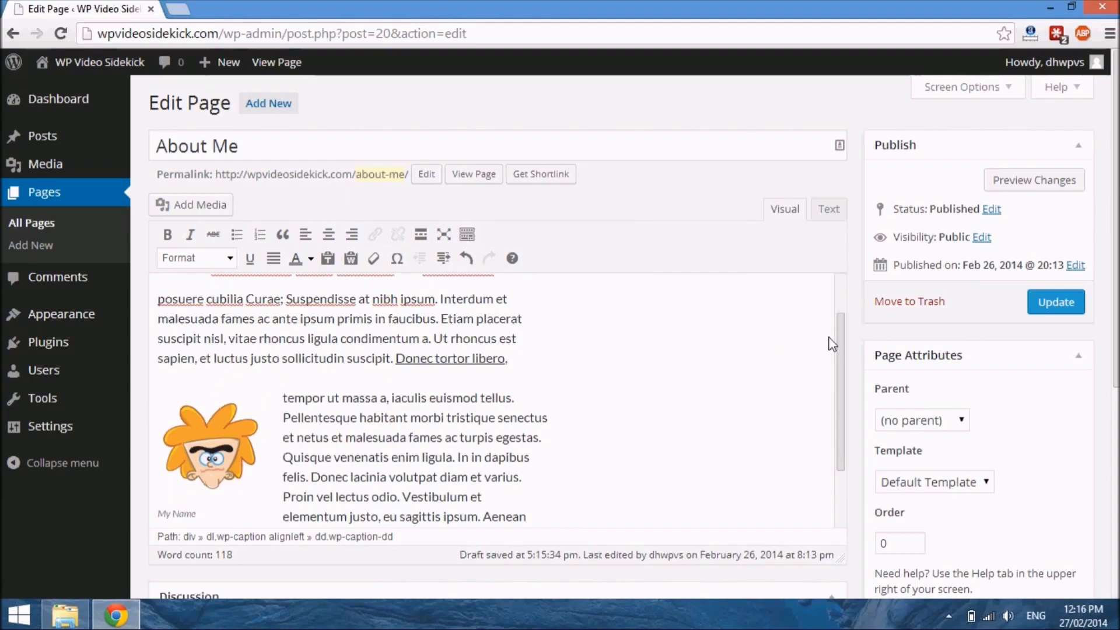
# Examine the inserted image, its caption and how the paragraph text wraps around it
pyautogui.moveTo(839, 340); pyautogui.dragTo(842, 453)
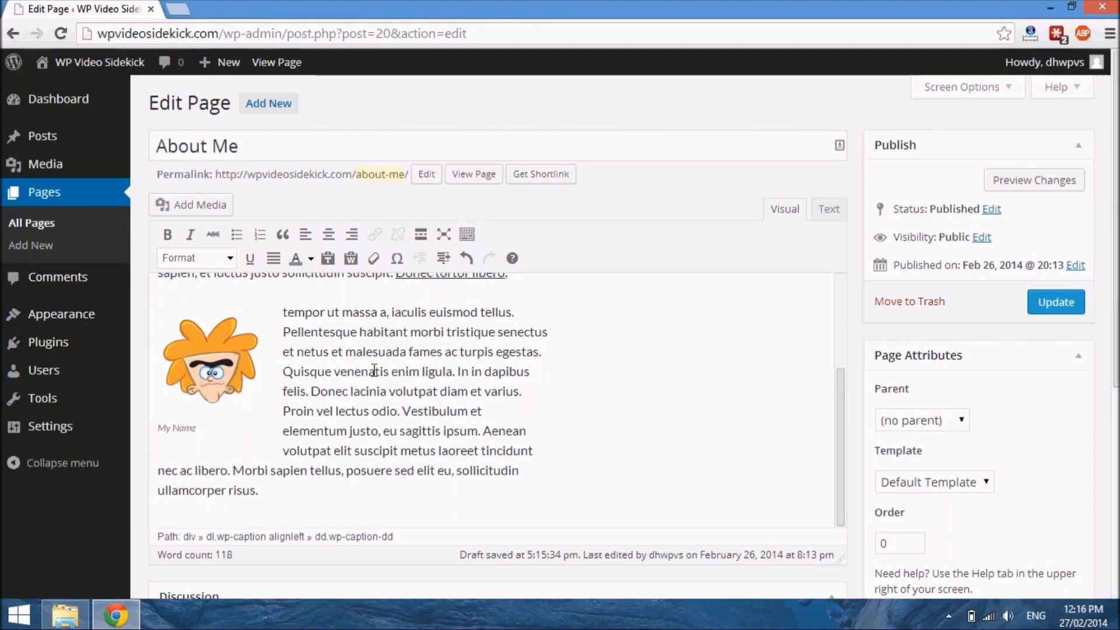
pyautogui.click(167, 439)
pyautogui.moveTo(188, 439); pyautogui.dragTo(215, 437)
pyautogui.click(218, 377)
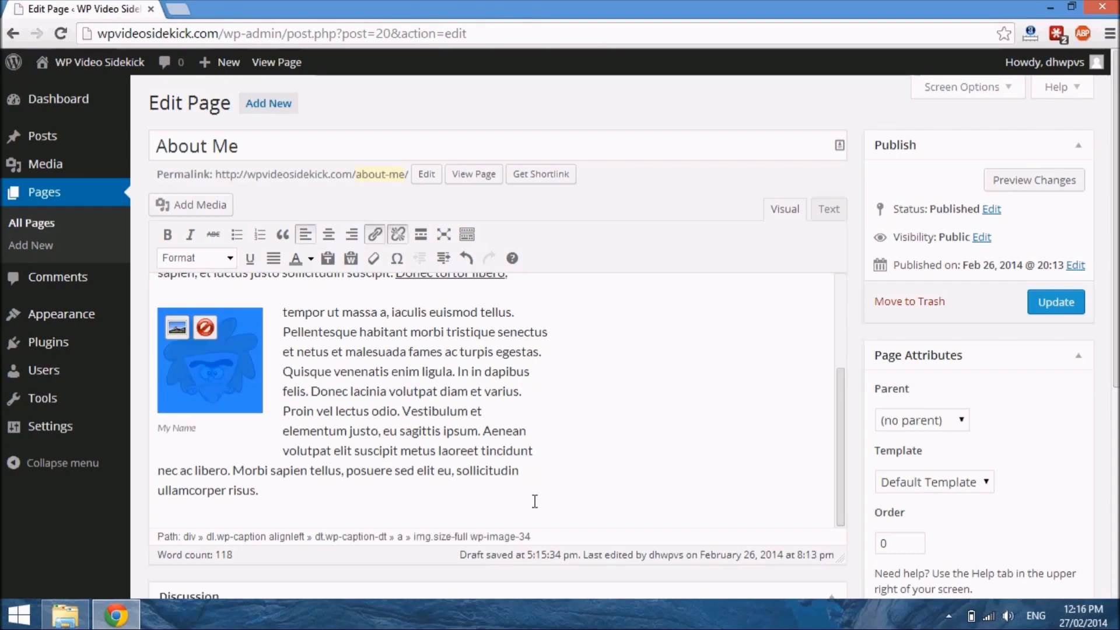
pyautogui.click(722, 465)
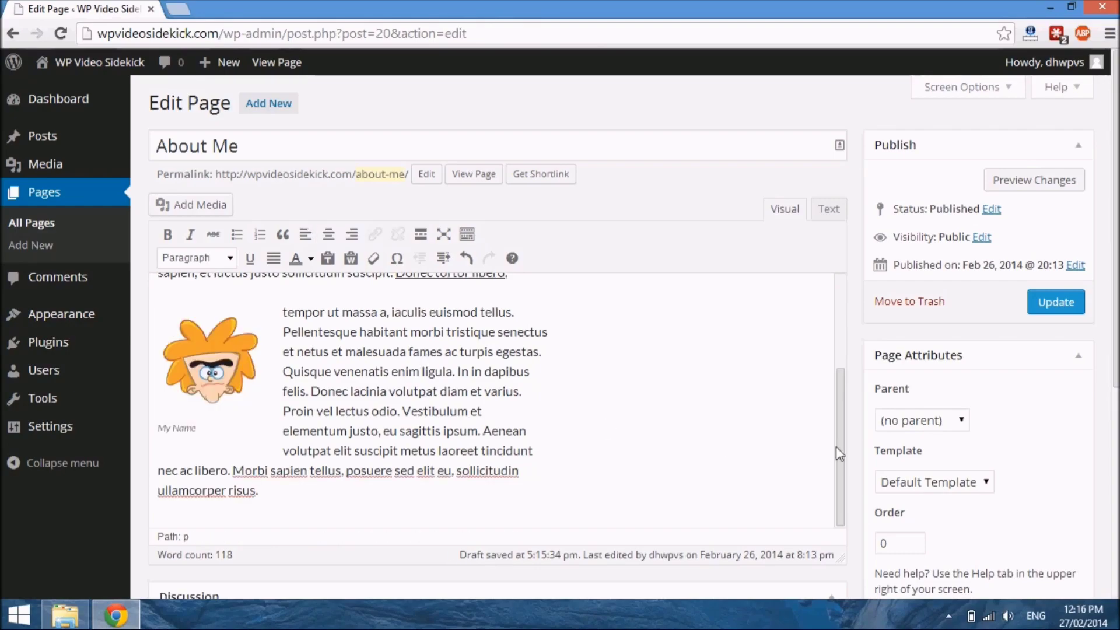
pyautogui.moveTo(843, 497); pyautogui.dragTo(840, 282)
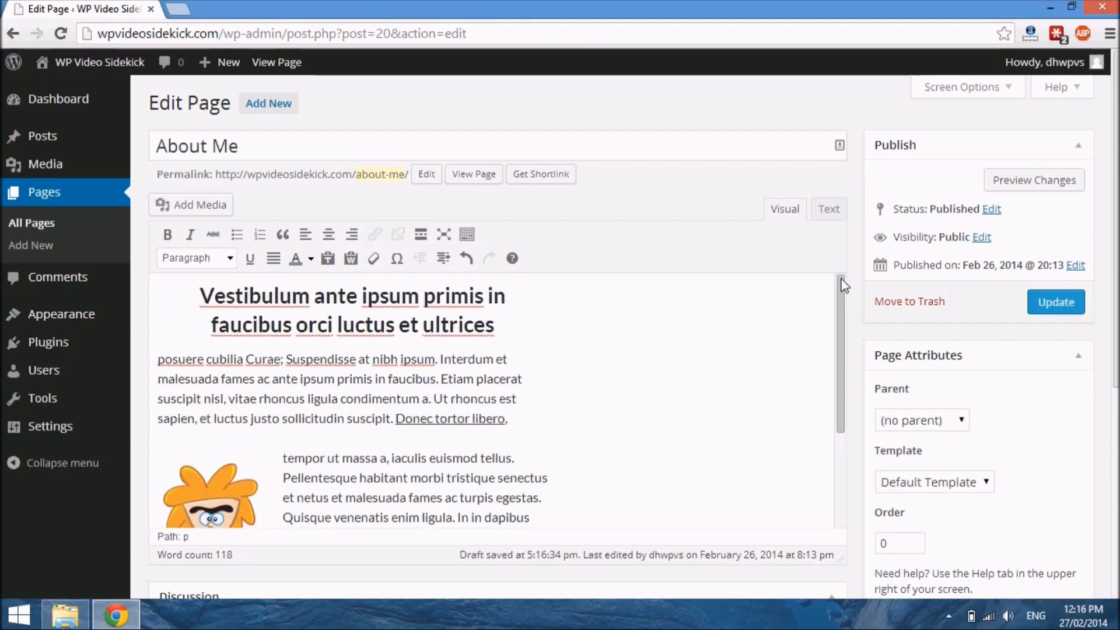
pyautogui.moveTo(843, 306); pyautogui.dragTo(869, 530)
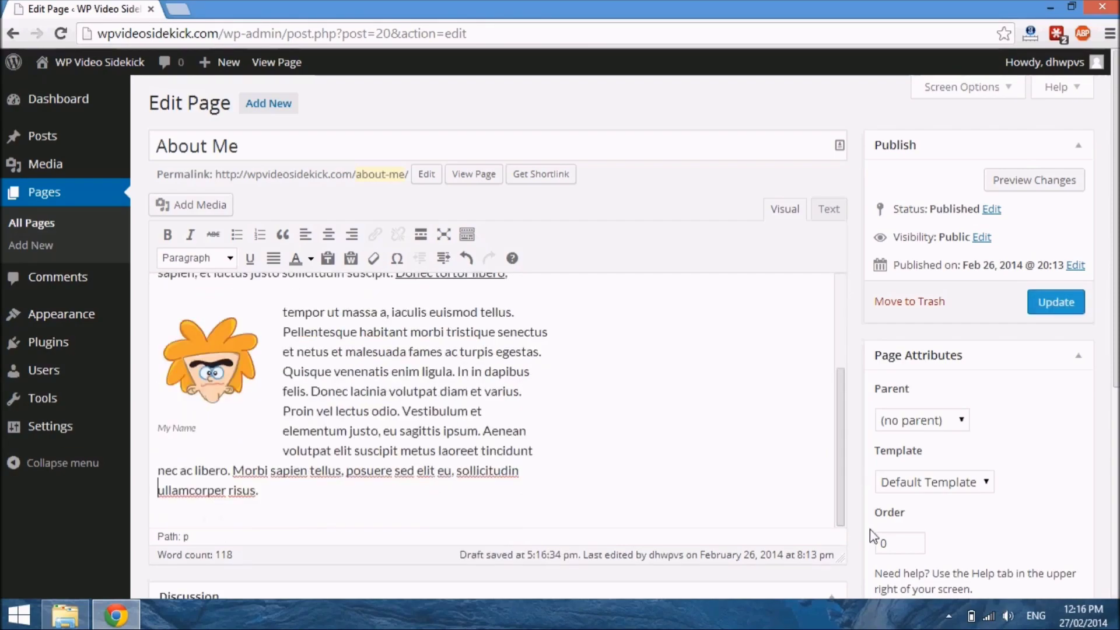